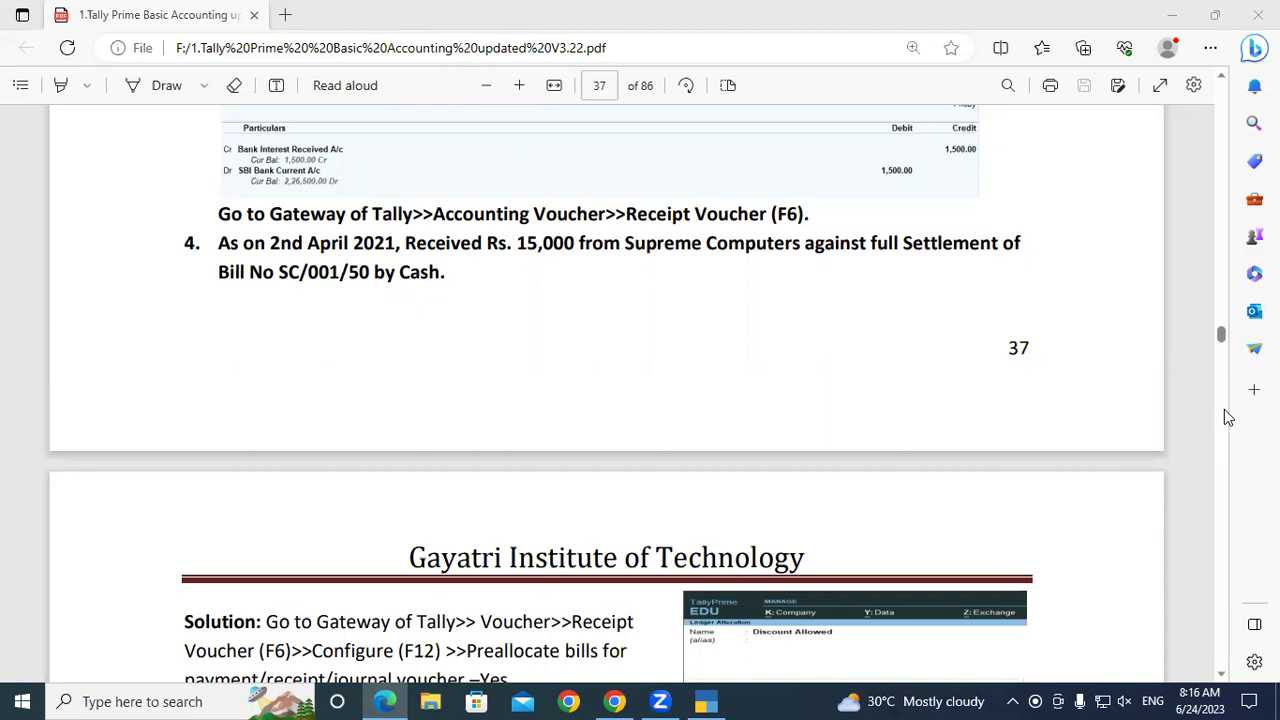
In TallyPrime, delete Supreme Computers receipt voucher 4 from the Day Book and return to the Gateway of Tally
click(716, 701)
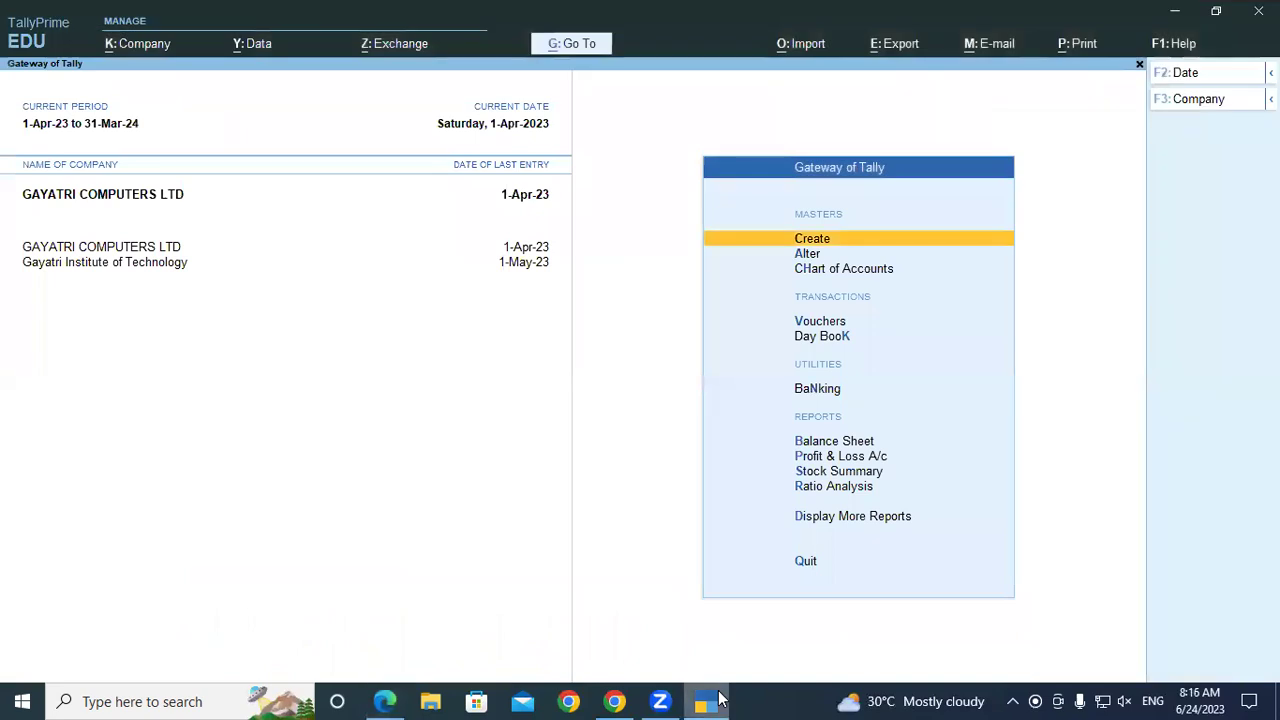
key(k)
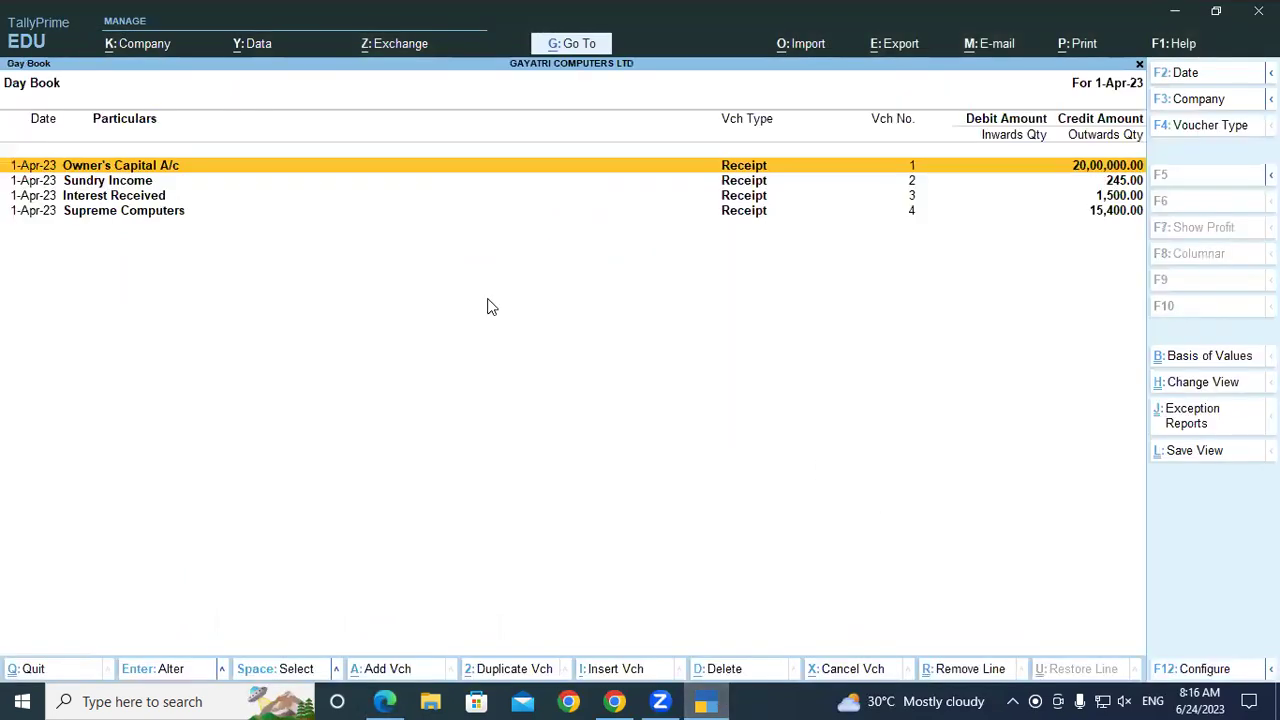
click(118, 212)
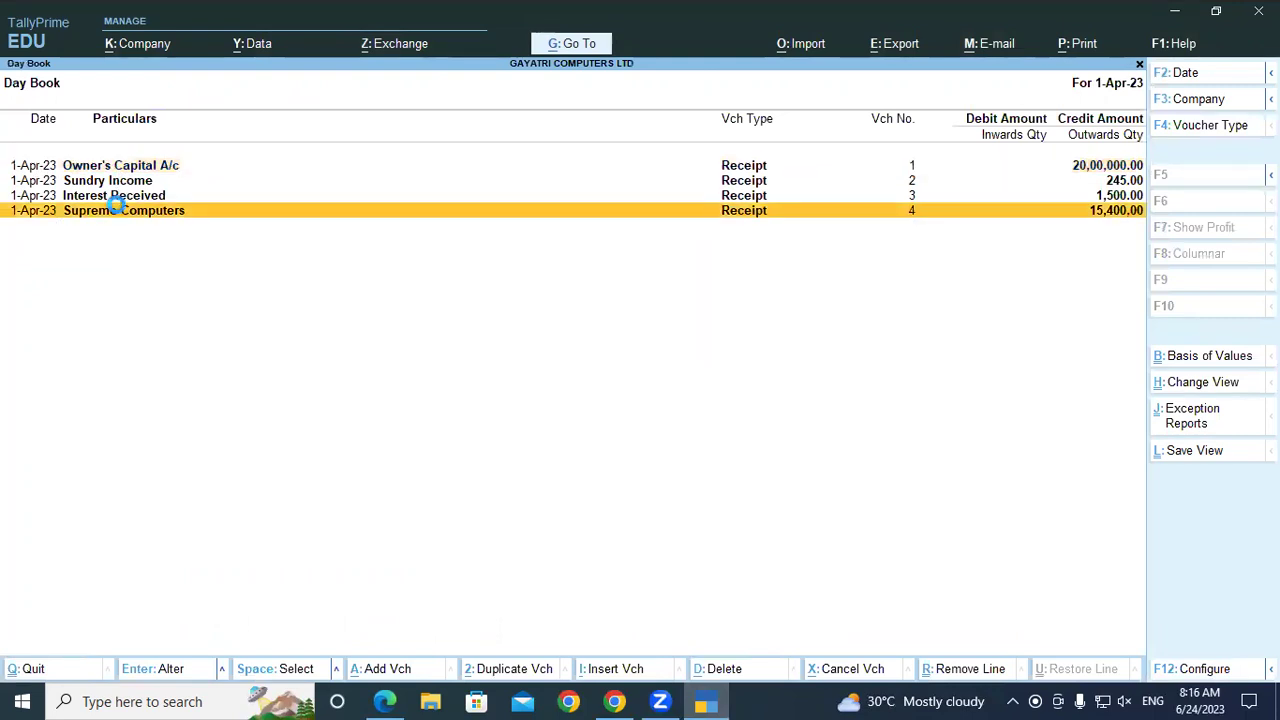
click(118, 212)
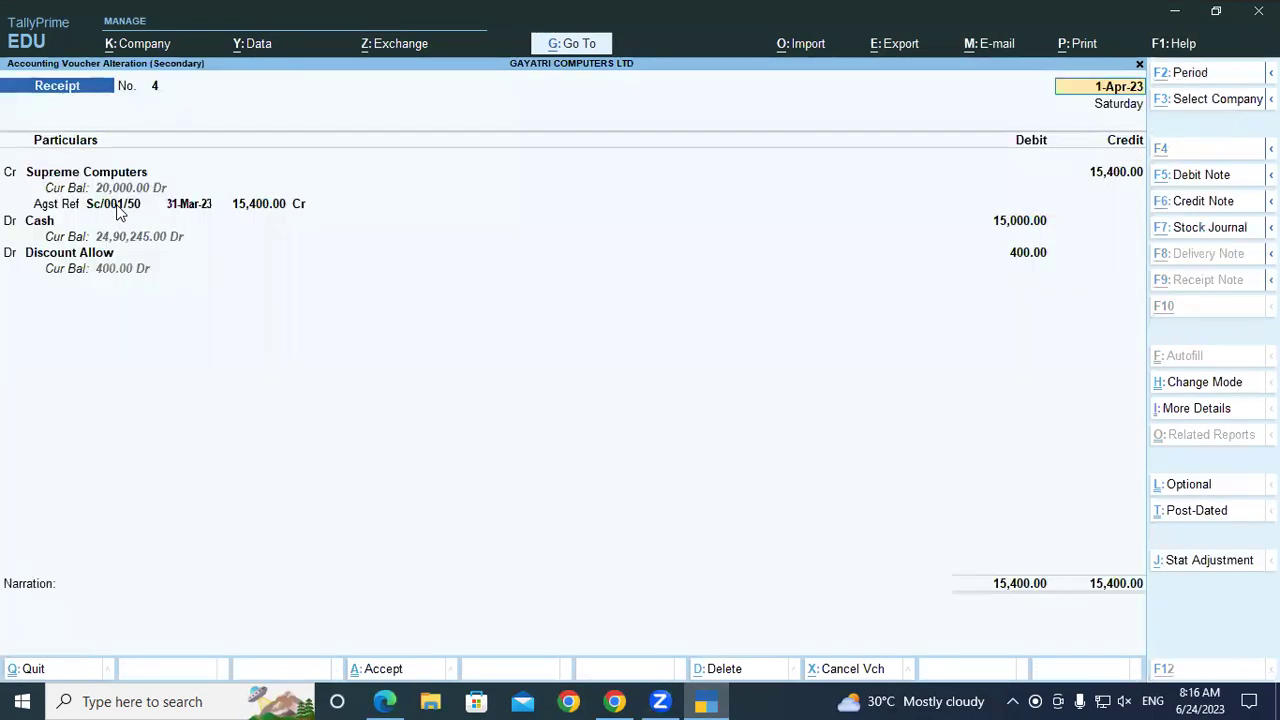
key(alt+d)
key(y)
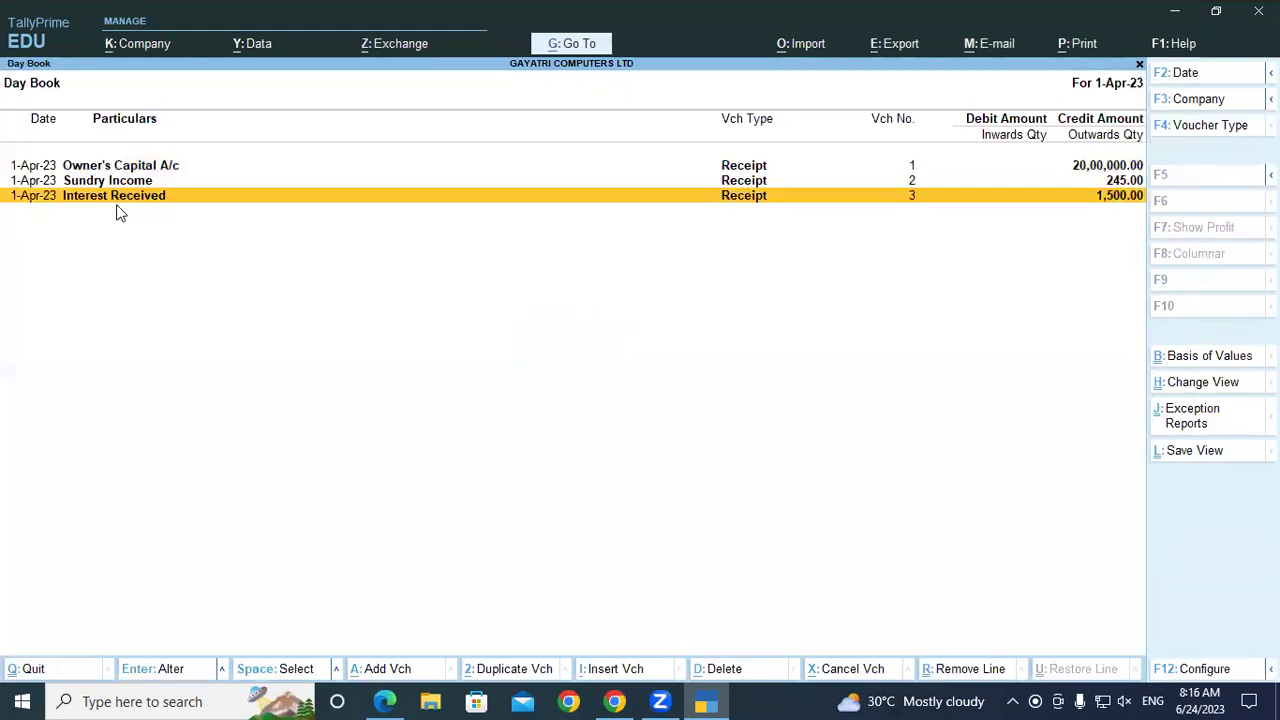
key(Escape)
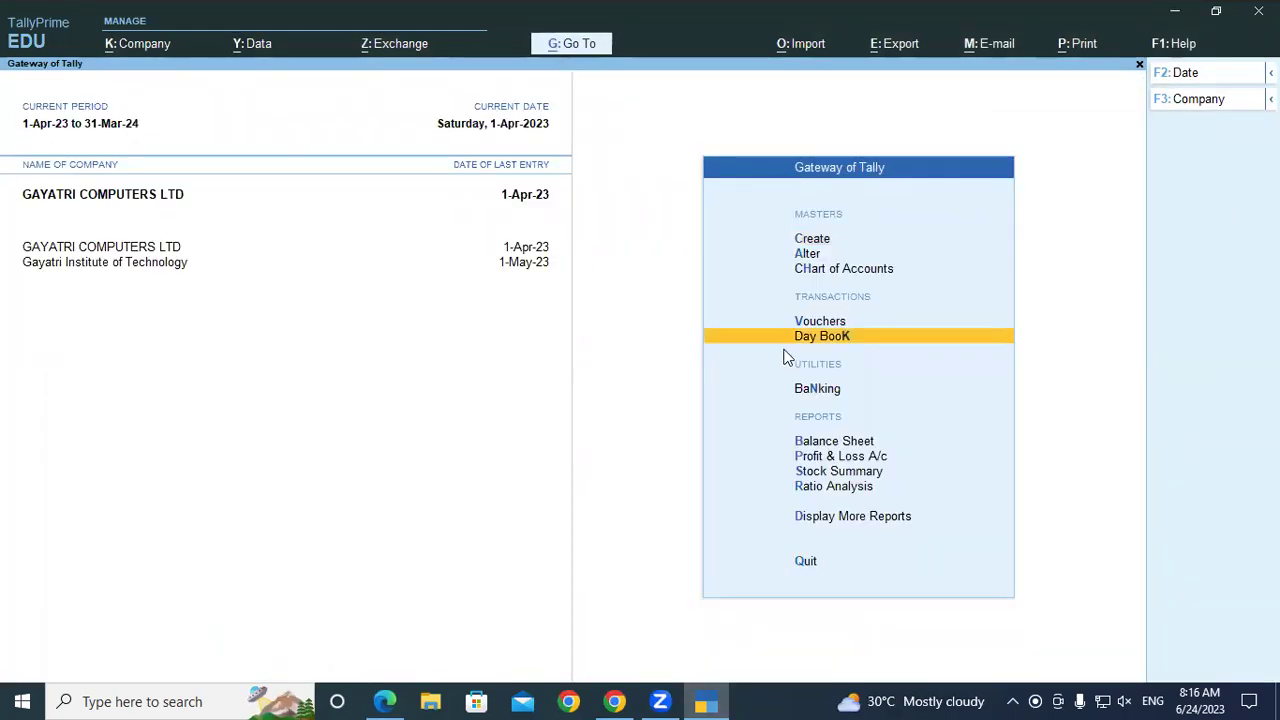
Open a new receipt voucher and accept its configuration with Preallocate bills for Payment/Receipt/Journal Vouchers set to Yes
key(v)
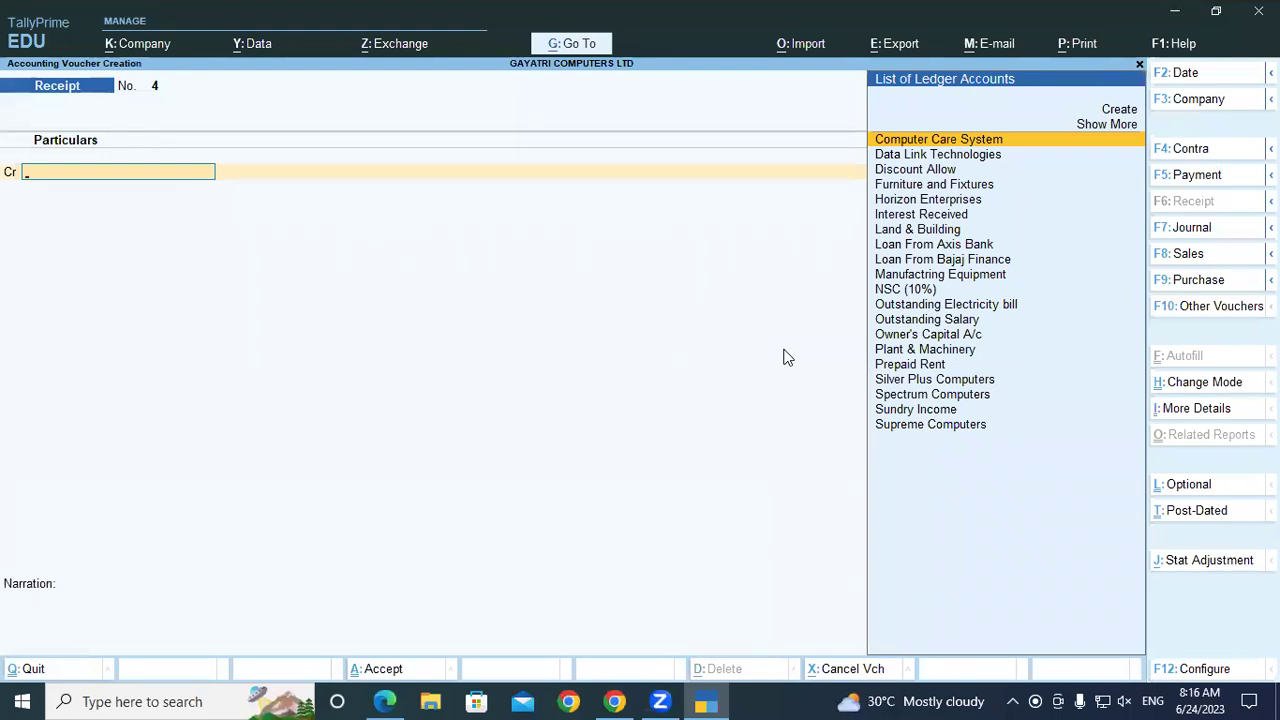
key(F12)
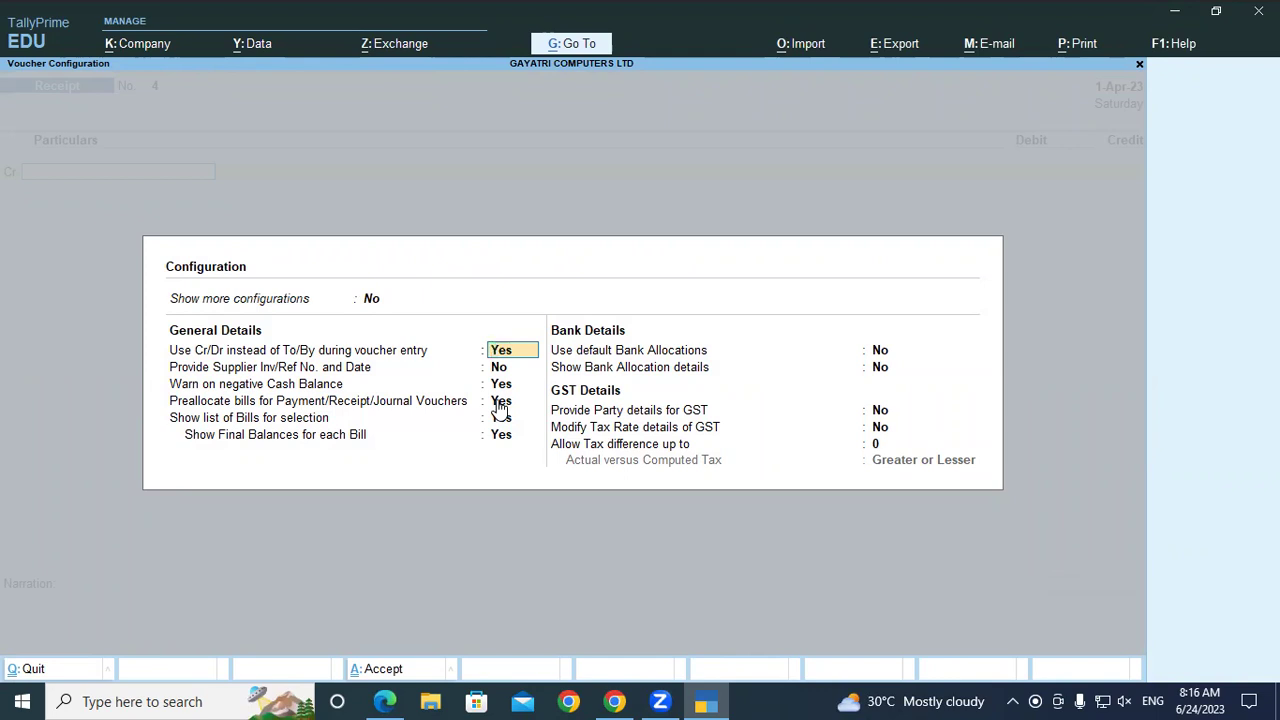
key(ctrl)
key(ctrl+a)
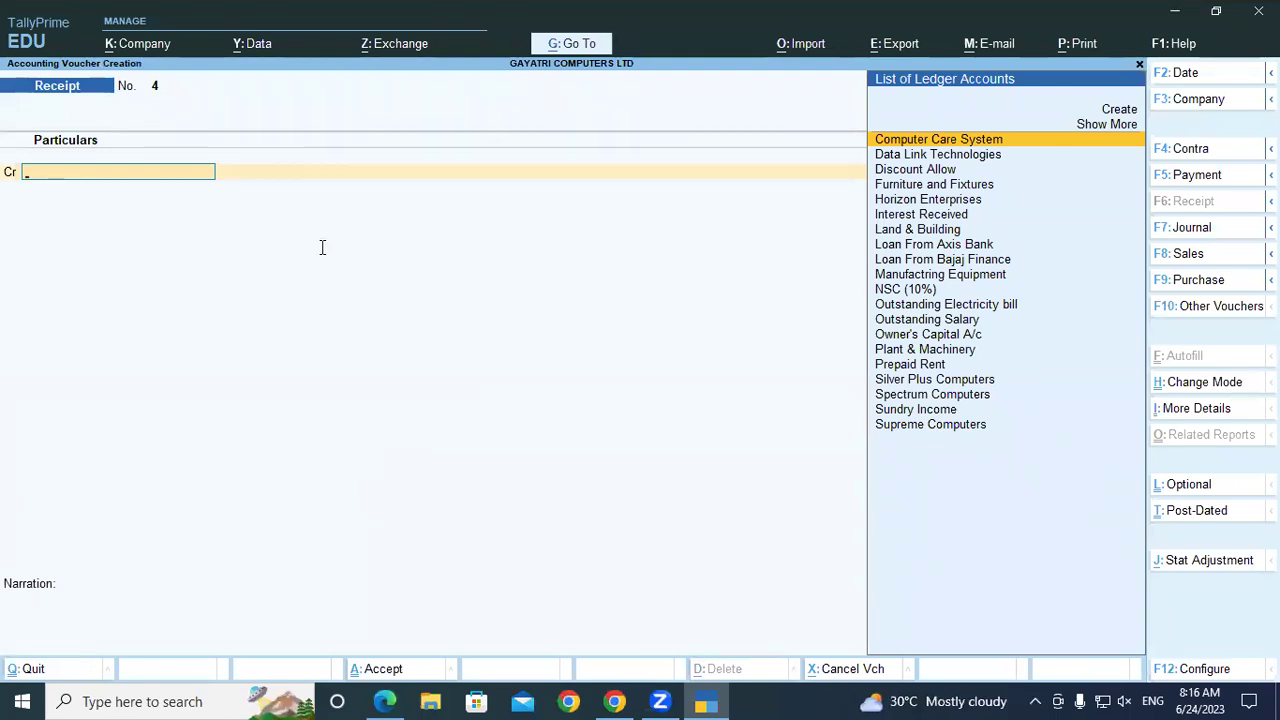
Switch to the PDF workbook in Edge, underline Supreme Computers in exercise 4, and handwrite Cr for it and Cash-dr
key(alt+Tab)
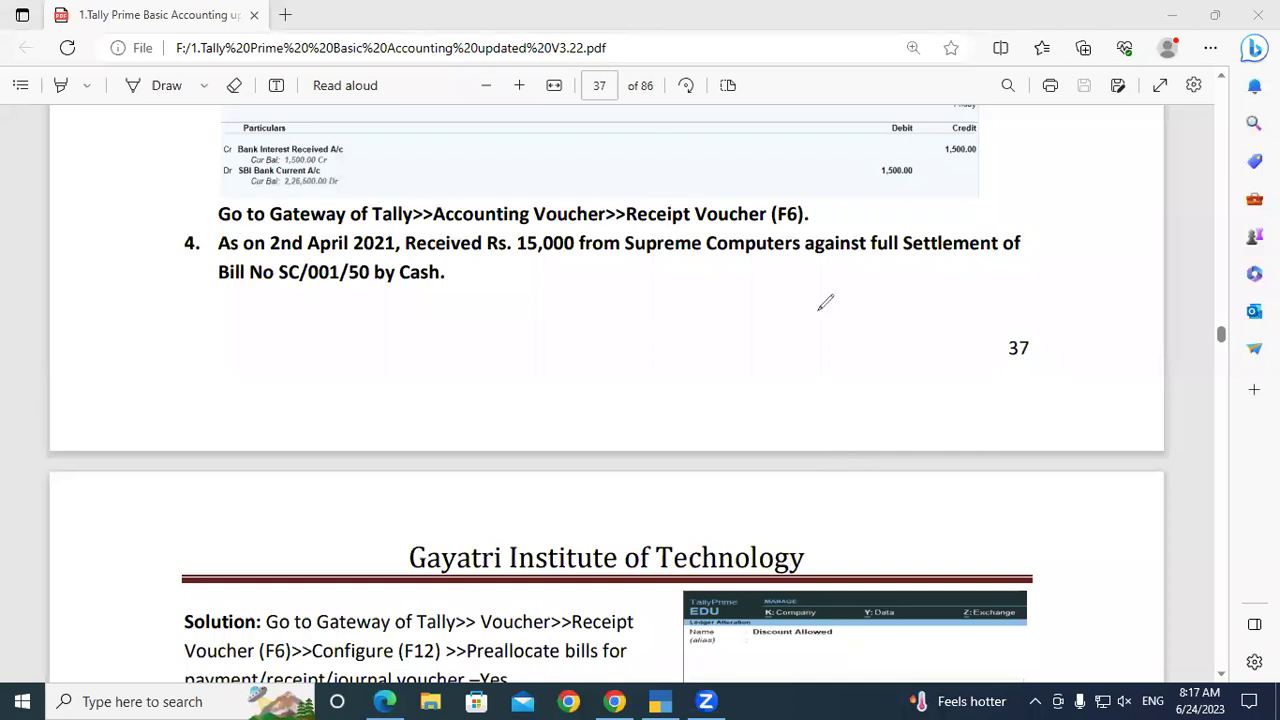
mouse_move(626, 263)
mouse_down()
mouse_move(803, 257)
mouse_move(766, 286)
mouse_up()
mouse_move(770, 285)
mouse_down()
mouse_move(788, 298)
mouse_move(804, 283)
mouse_up()
mouse_move(767, 366)
mouse_down()
mouse_move(741, 371)
mouse_move(820, 366)
mouse_move(920, 288)
mouse_move(935, 330)
mouse_move(965, 330)
mouse_up()
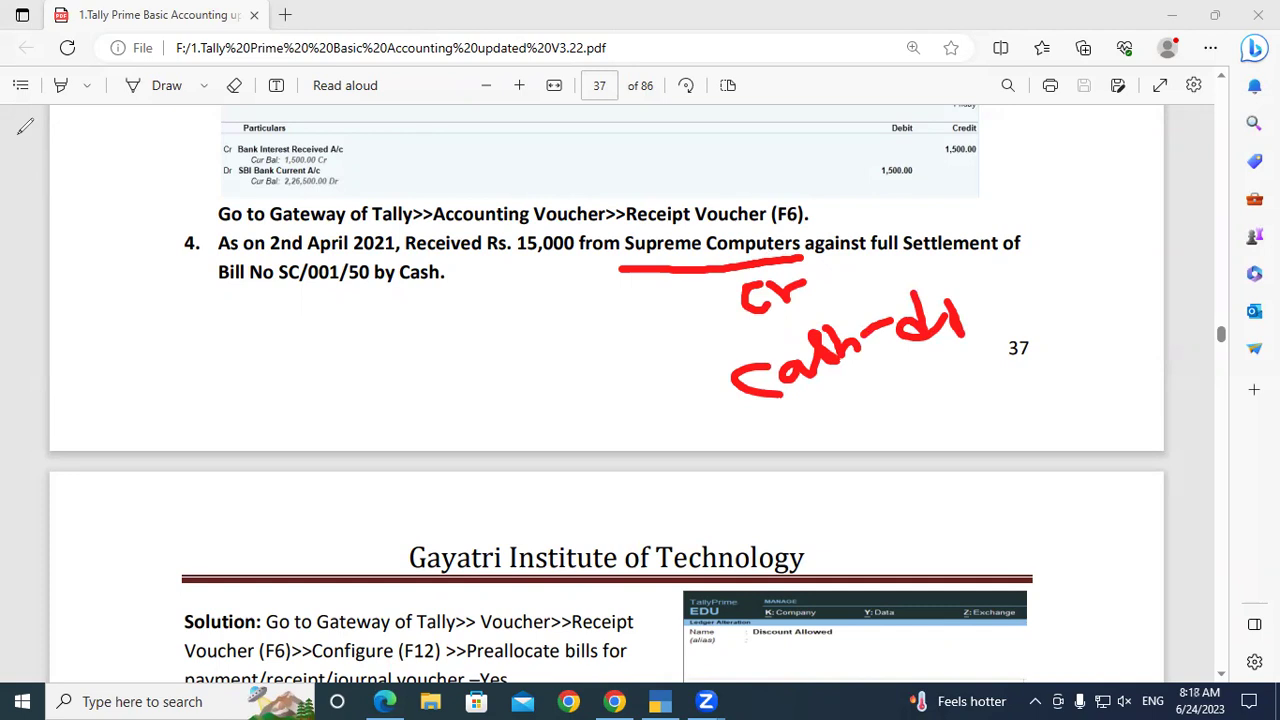
Handwrite debit and credit line patterns with check marks: one dr with two cr, and one dr with one cr
drag(14, 133, 76, 128)
mouse_move(84, 72)
mouse_down()
mouse_move(98, 130)
mouse_move(150, 88)
mouse_up()
mouse_move(40, 195)
mouse_down()
mouse_move(86, 158)
mouse_move(118, 172)
mouse_move(148, 160)
mouse_up()
mouse_move(60, 222)
mouse_down()
mouse_move(63, 238)
mouse_move(86, 220)
mouse_up()
mouse_move(106, 224)
mouse_down()
mouse_move(104, 247)
mouse_move(106, 226)
mouse_up()
drag(128, 212, 145, 208)
mouse_move(164, 58)
mouse_down()
mouse_move(191, 58)
mouse_move(217, 17)
mouse_up()
mouse_move(257, 8)
mouse_down()
mouse_move(264, 36)
mouse_move(300, 14)
mouse_up()
mouse_move(240, 80)
mouse_down()
mouse_move(236, 114)
mouse_move(262, 77)
mouse_up()
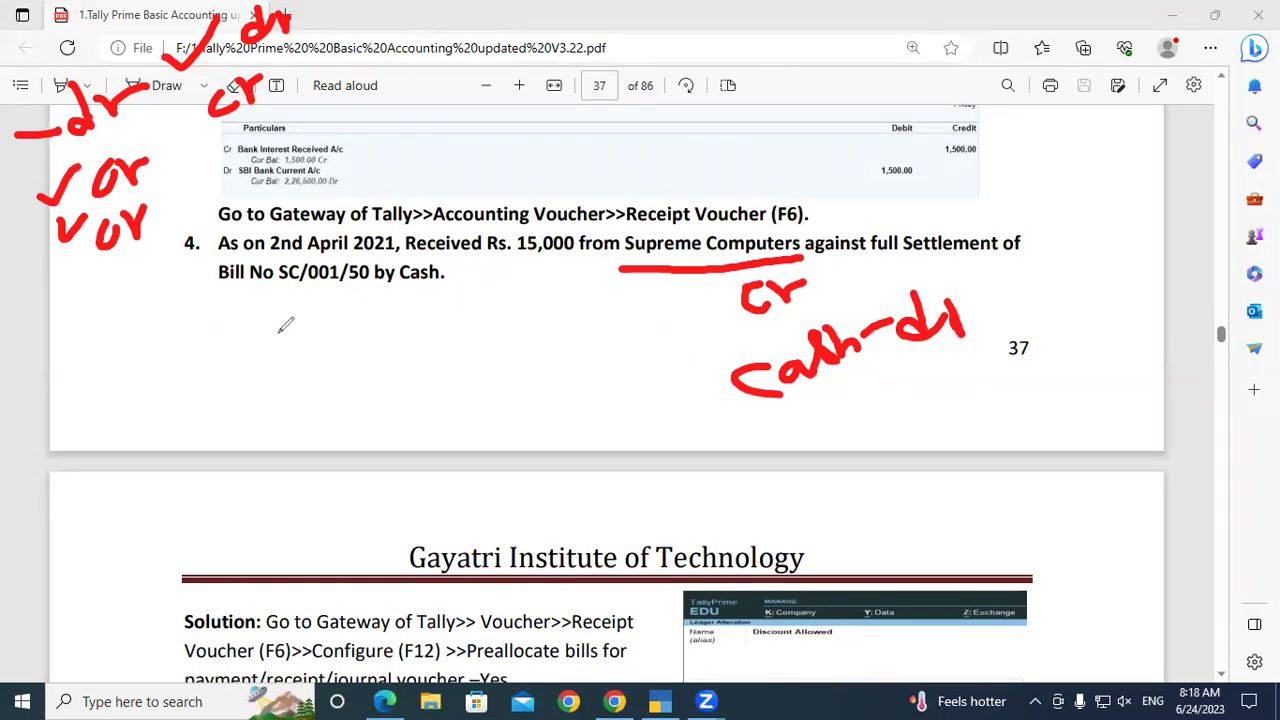
Tick the bill number, the 15,000 amount and the cash payment in exercise 4, and clear all the handwritten marks
drag(252, 300, 348, 270)
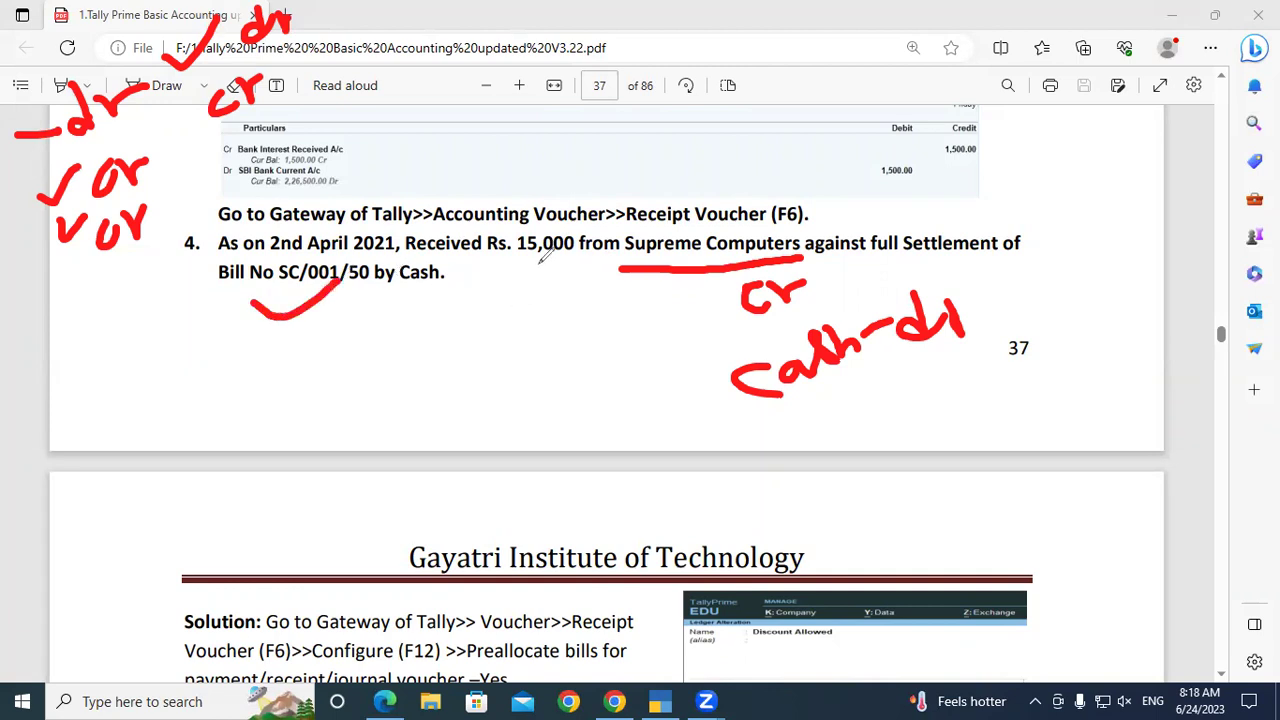
drag(505, 262, 558, 252)
drag(346, 307, 430, 245)
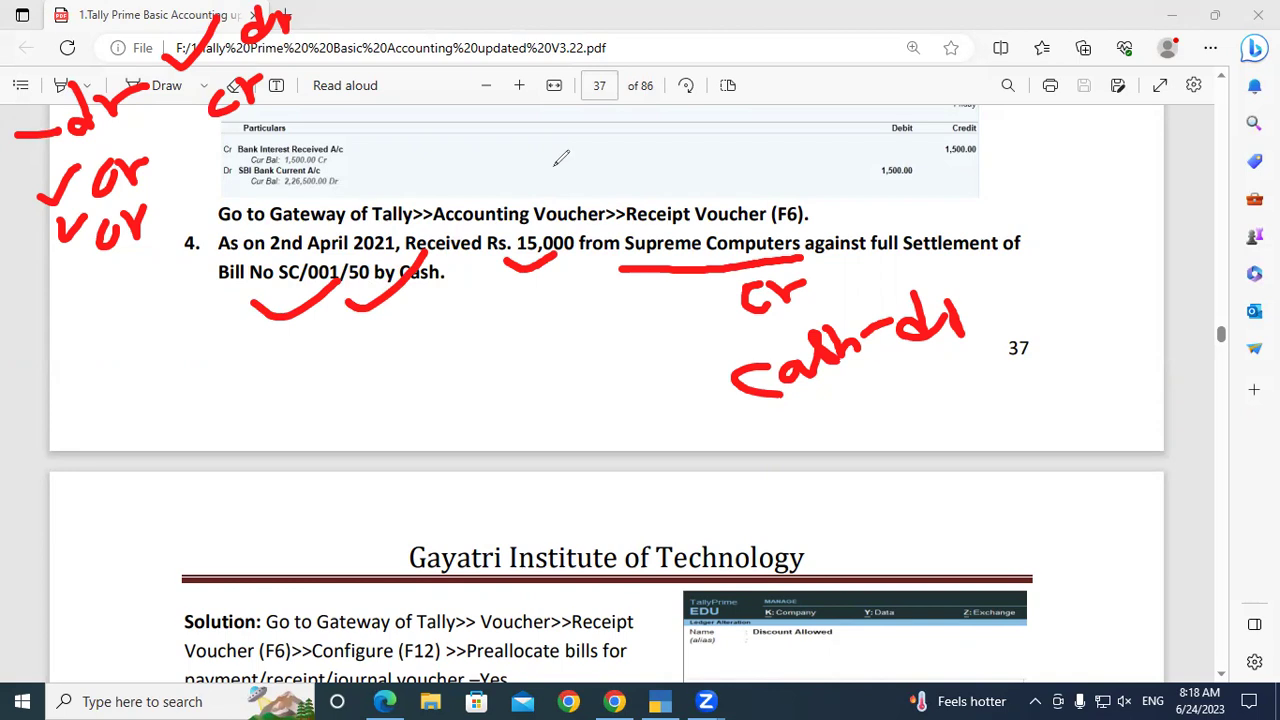
key(Escape)
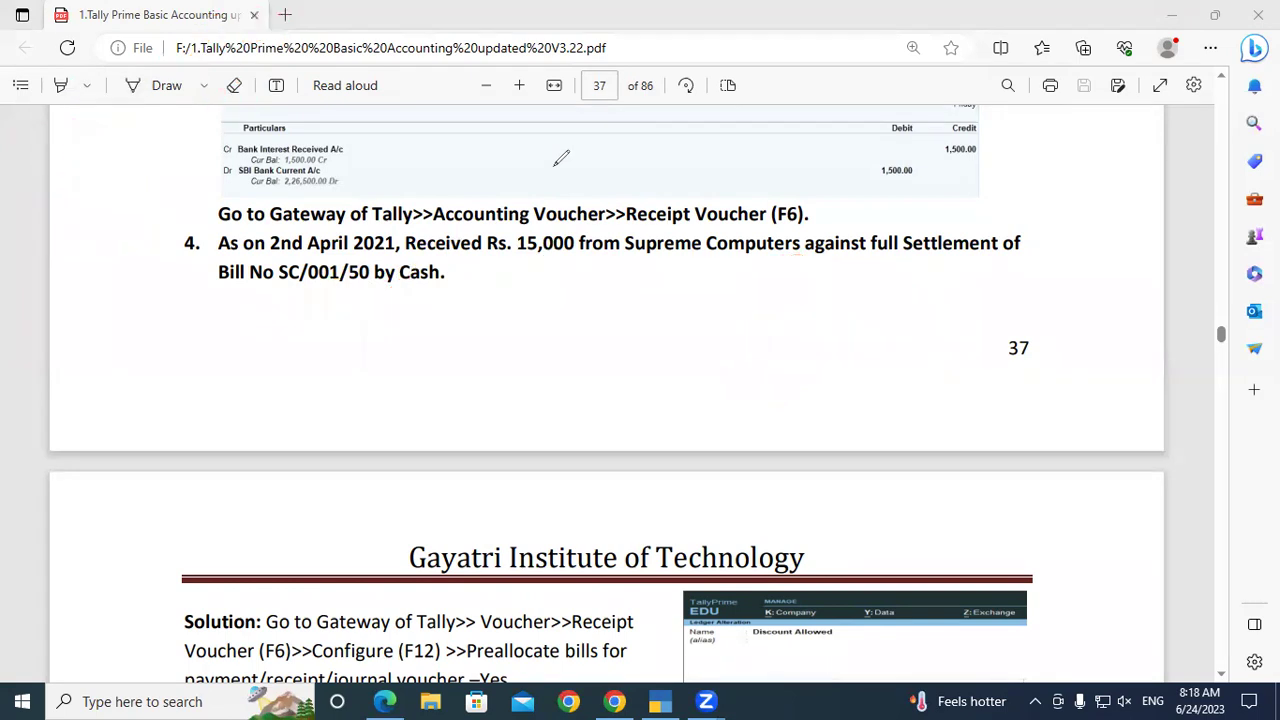
Back in TallyPrime, credit Supreme Computers in the receipt voucher and use Agst Ref as its bill reference type
click(652, 701)
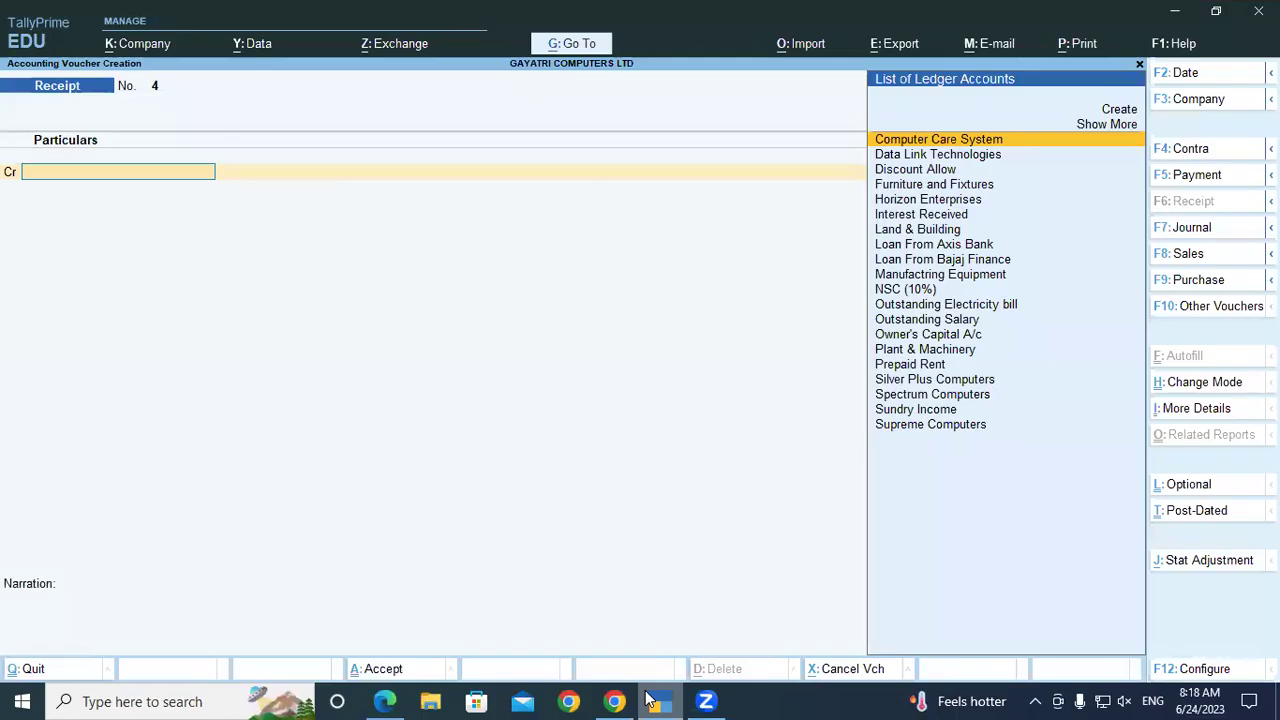
text(S)
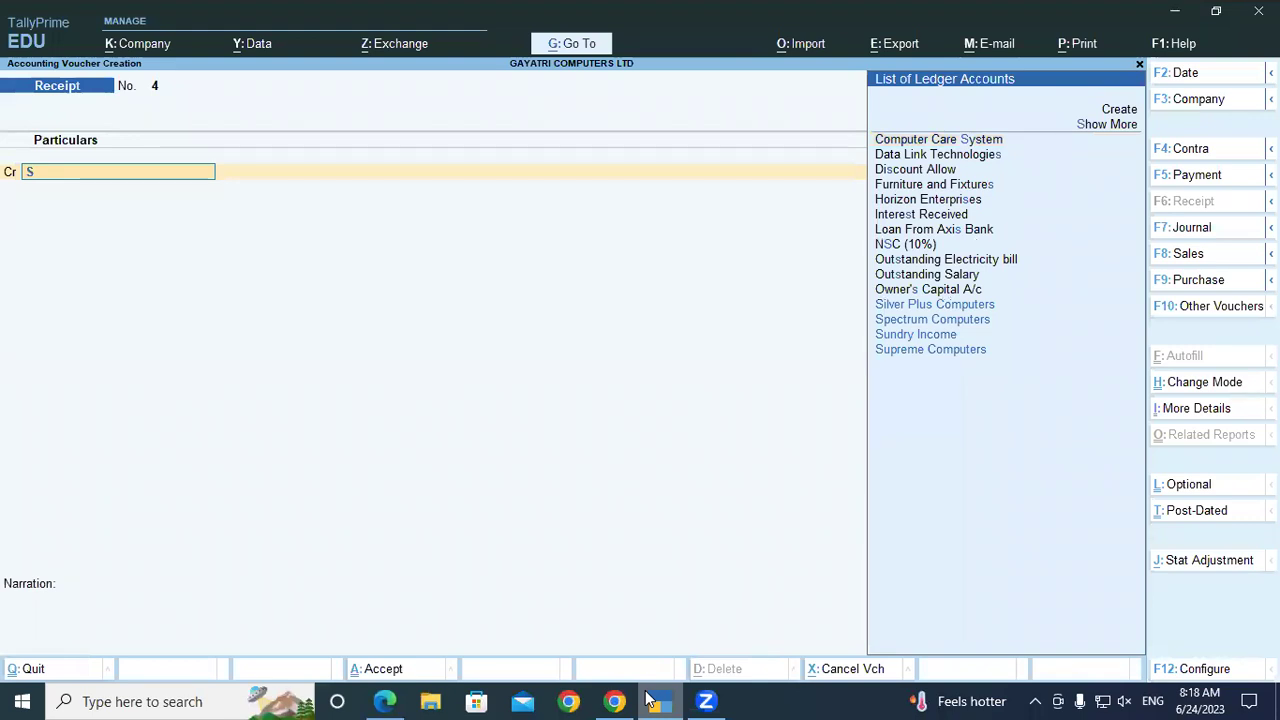
text(up)
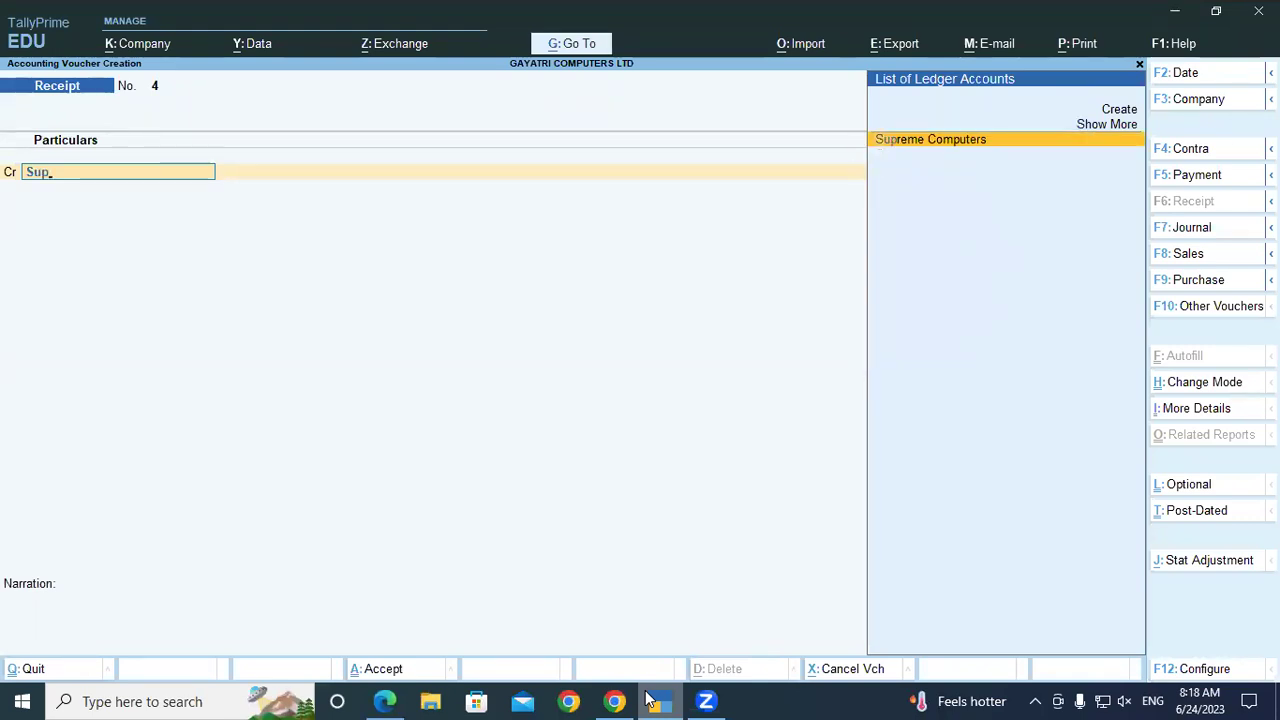
key(Return)
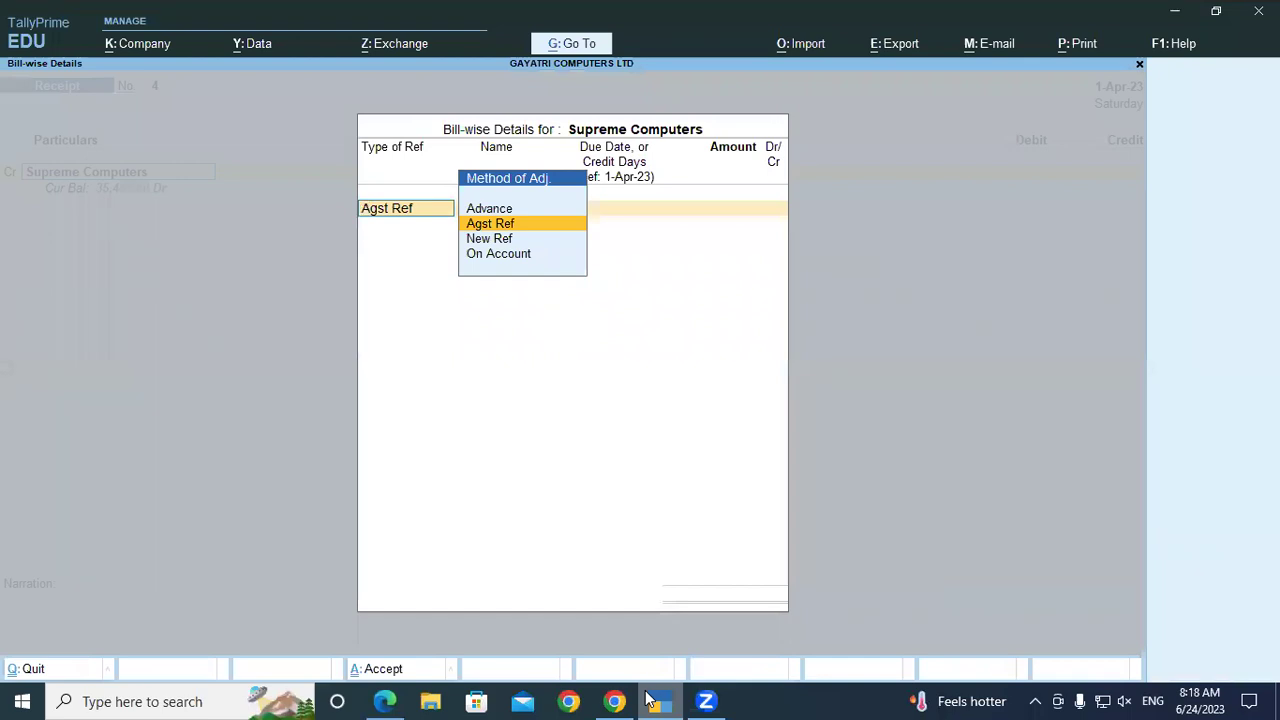
key(Return)
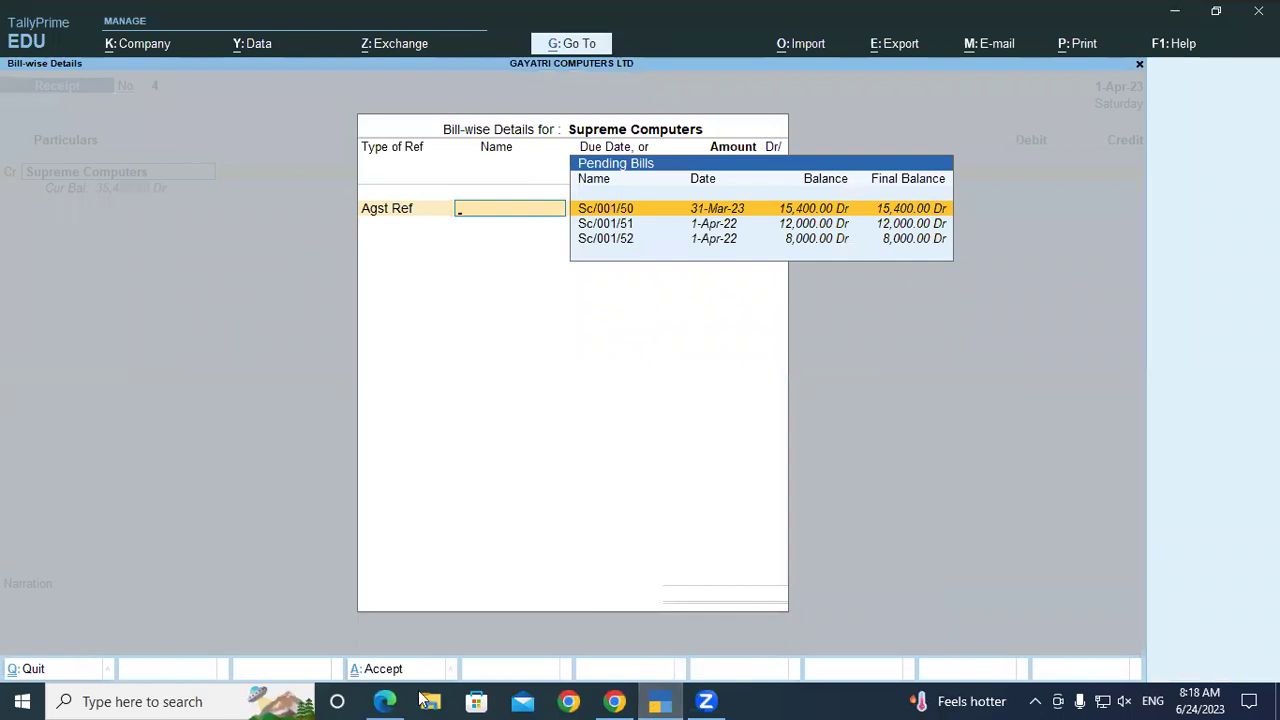
Check the bill number in the PDF exercise, allocate the receipt to pending bill Sc/001/50 for 15,400.00 Cr, and finish the bill-wise details
key(alt+Tab)
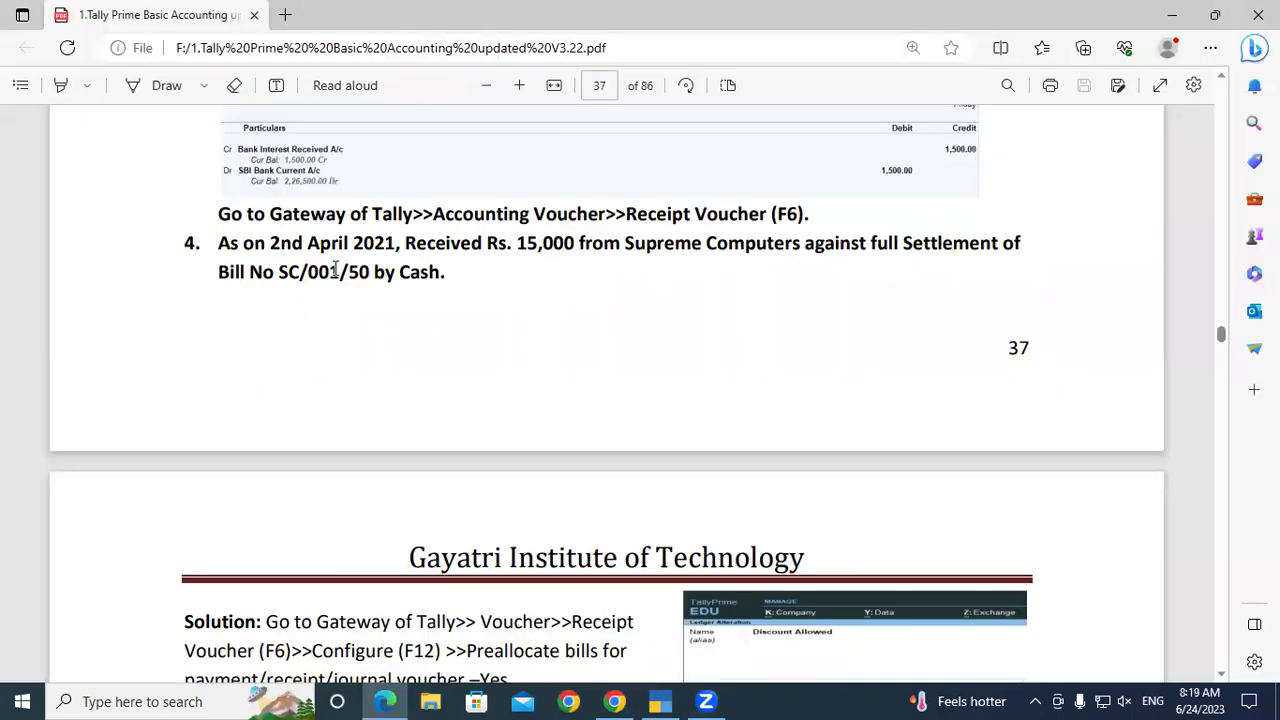
click(662, 700)
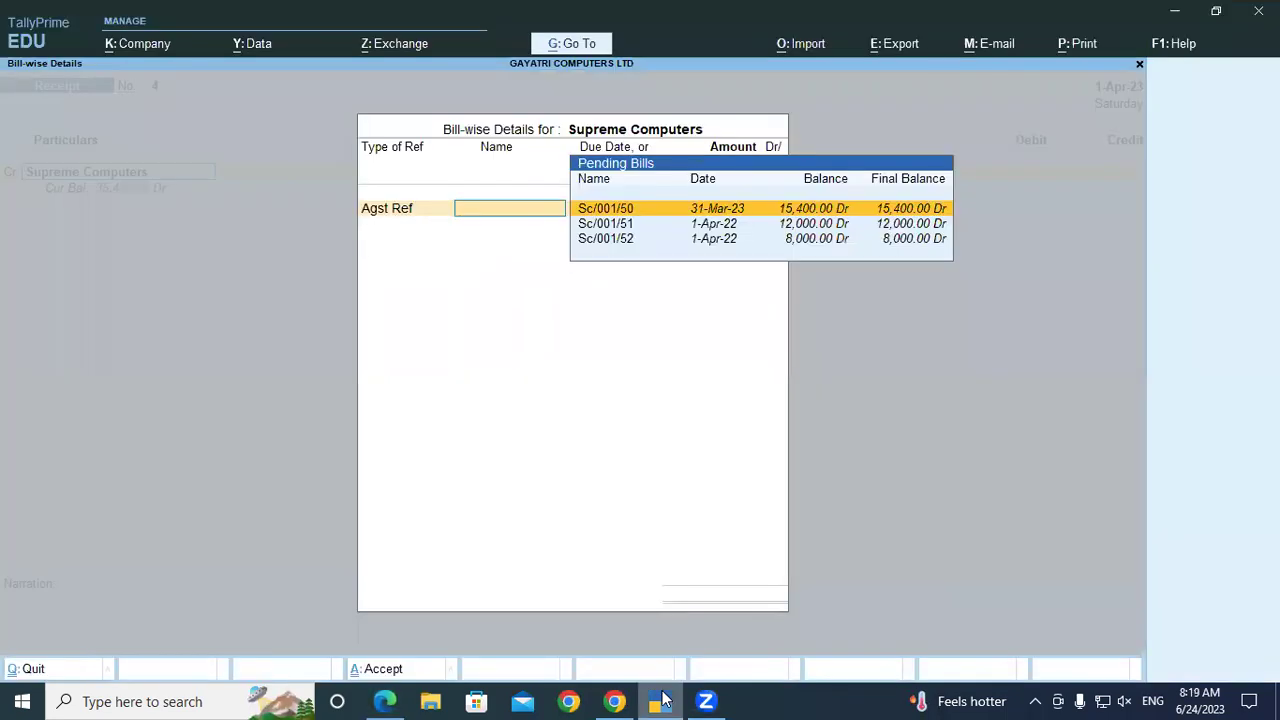
key(Return)
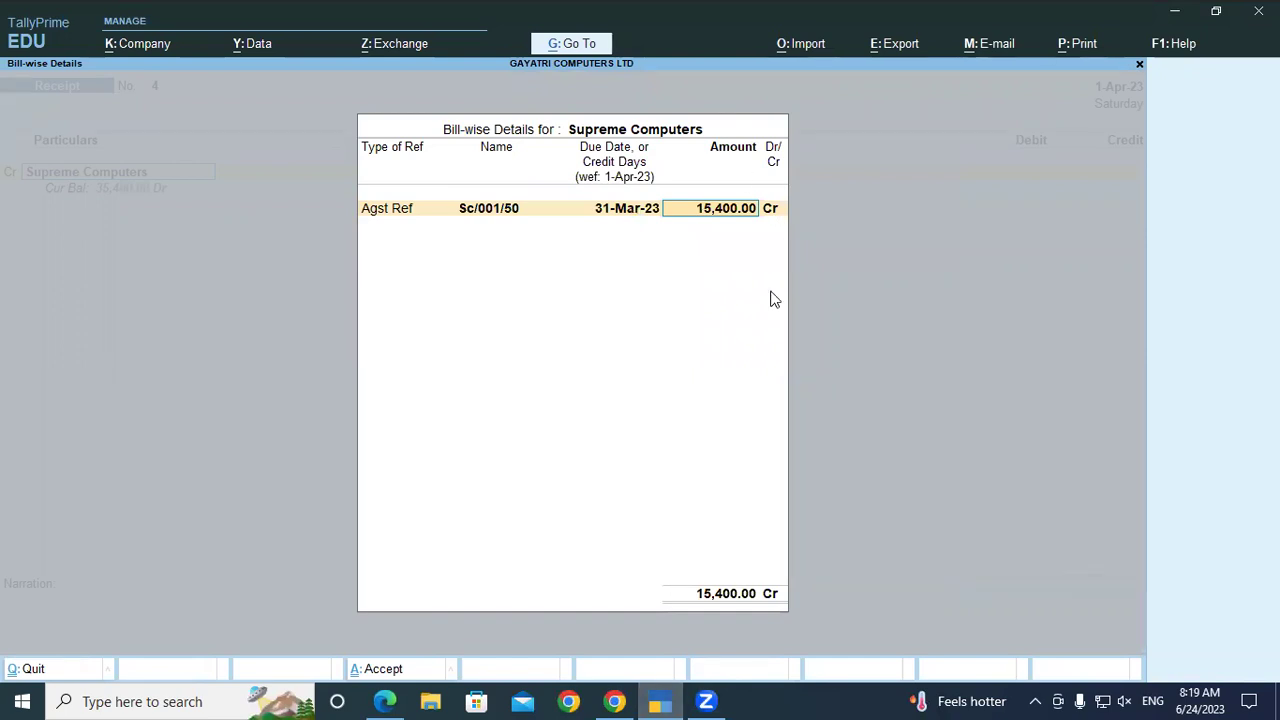
click(384, 701)
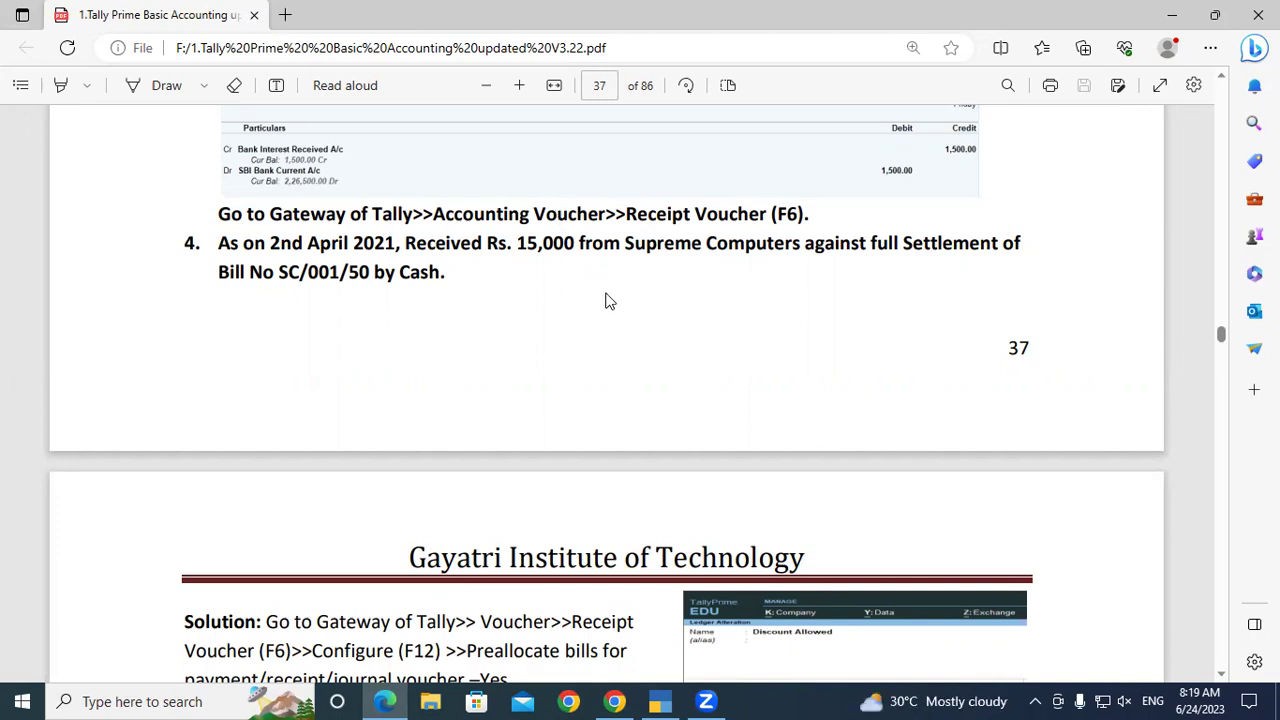
click(660, 701)
key(Return)
key(Return)
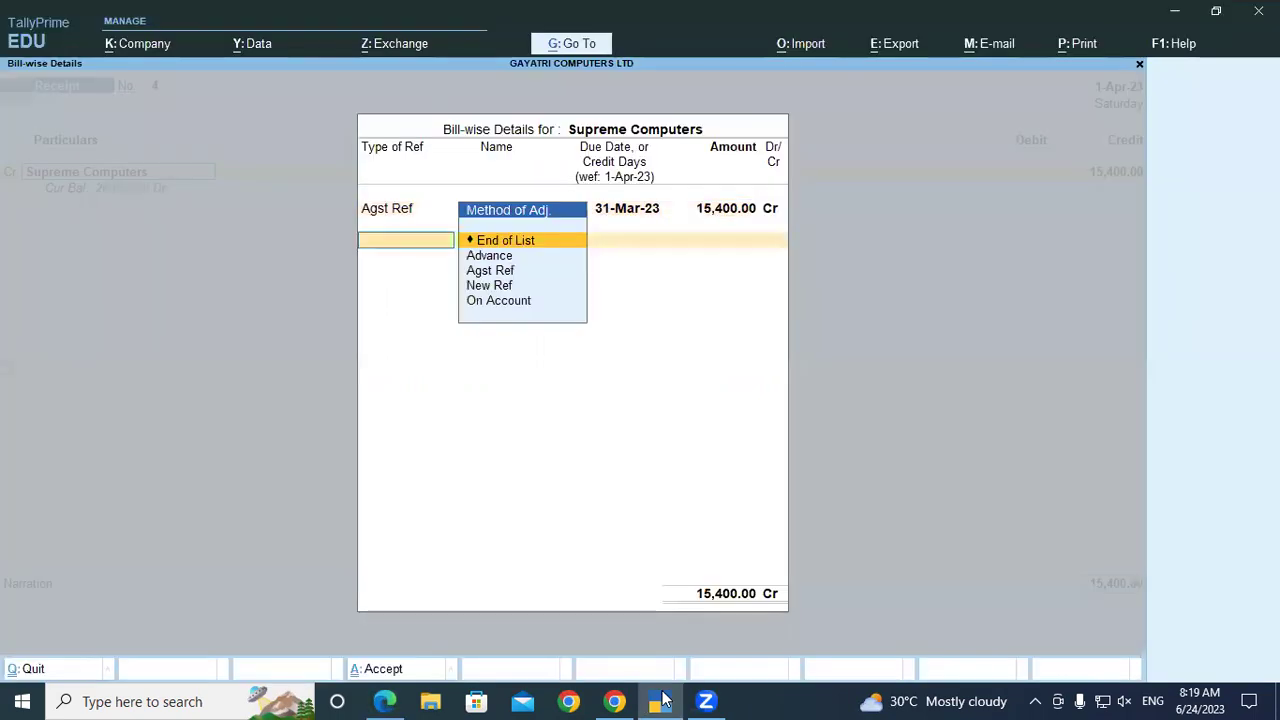
key(Return)
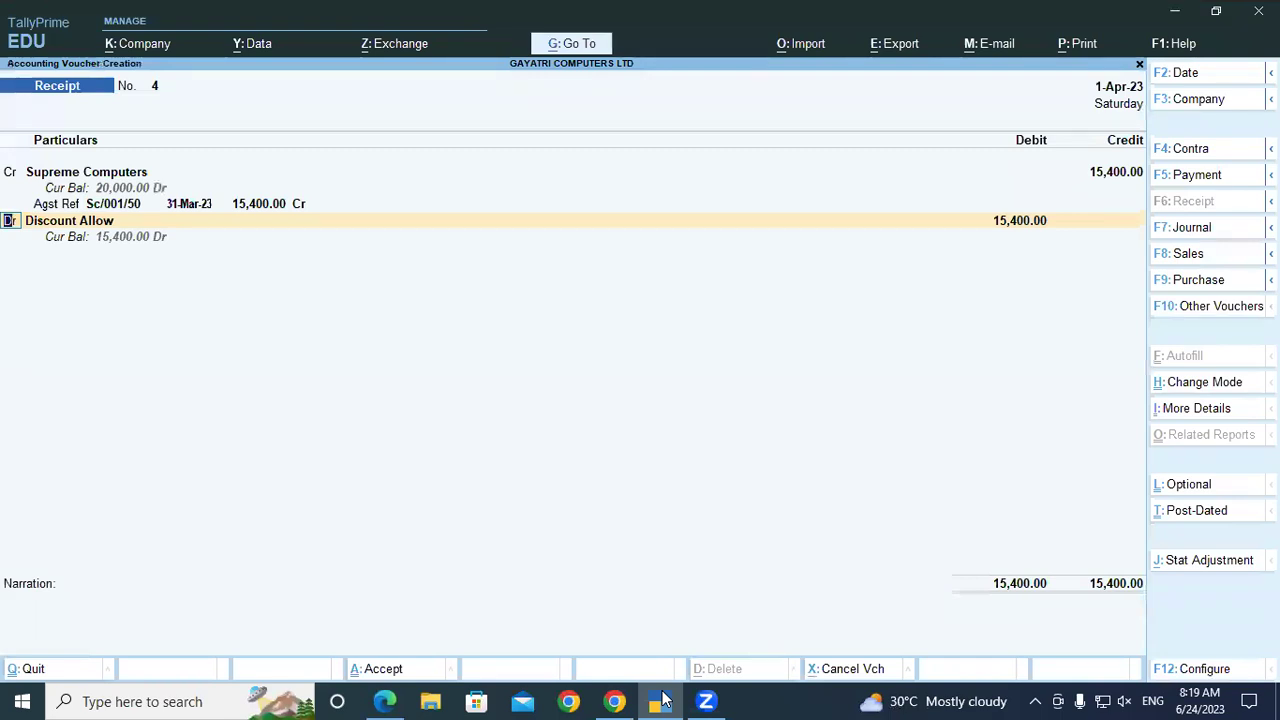
Change the debit ledger to Cash with 15,000, leaving the remaining 400.00 debited to Discount Allow
key(Return)
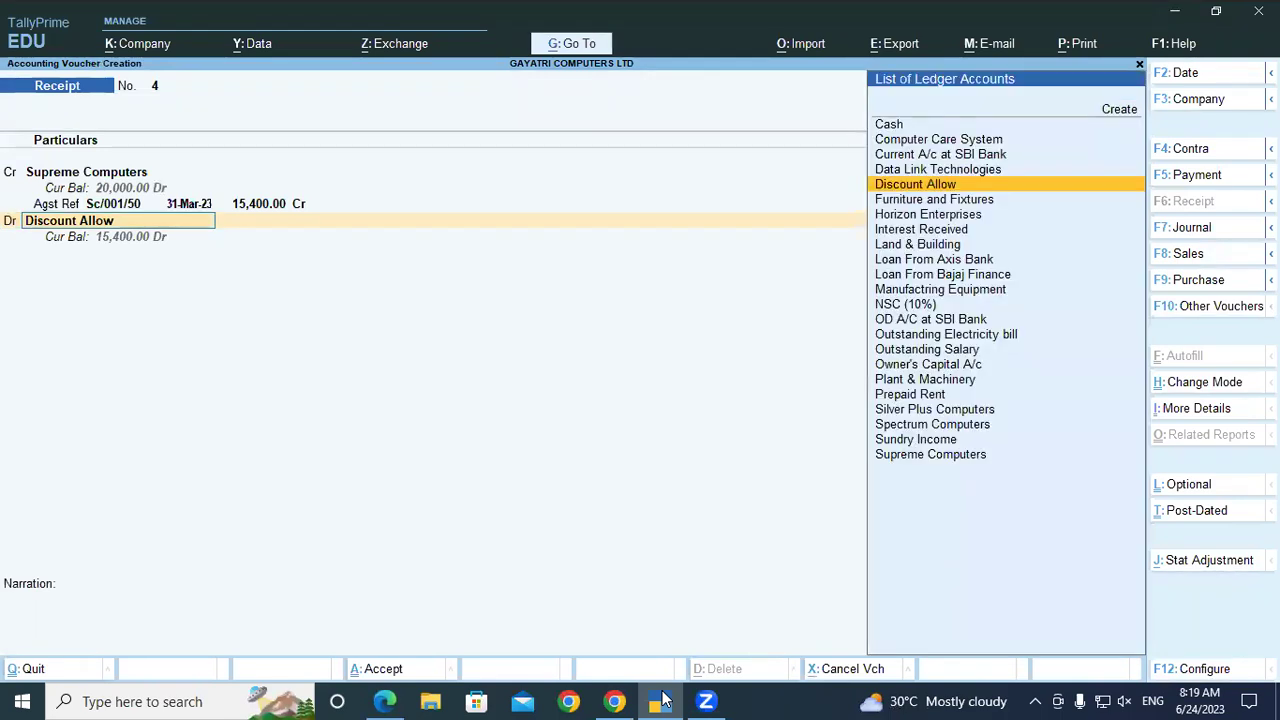
text(cash)
key(Return)
text(15000)
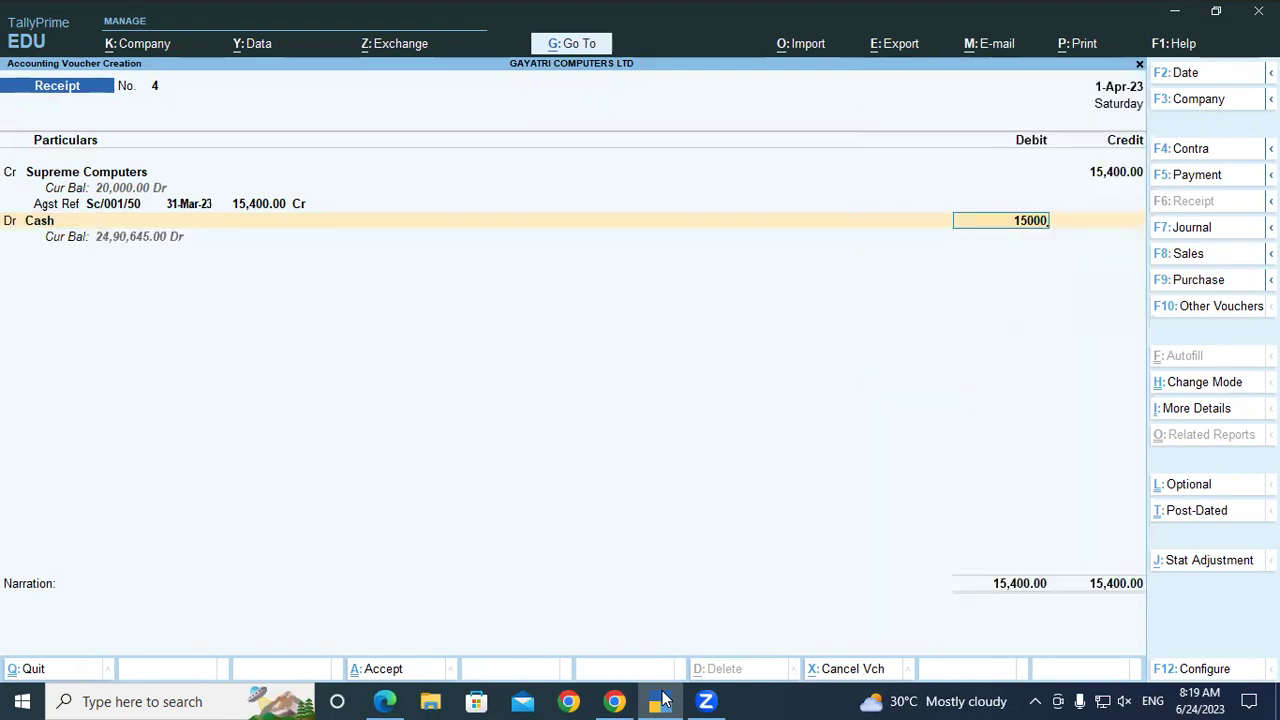
key(Return)
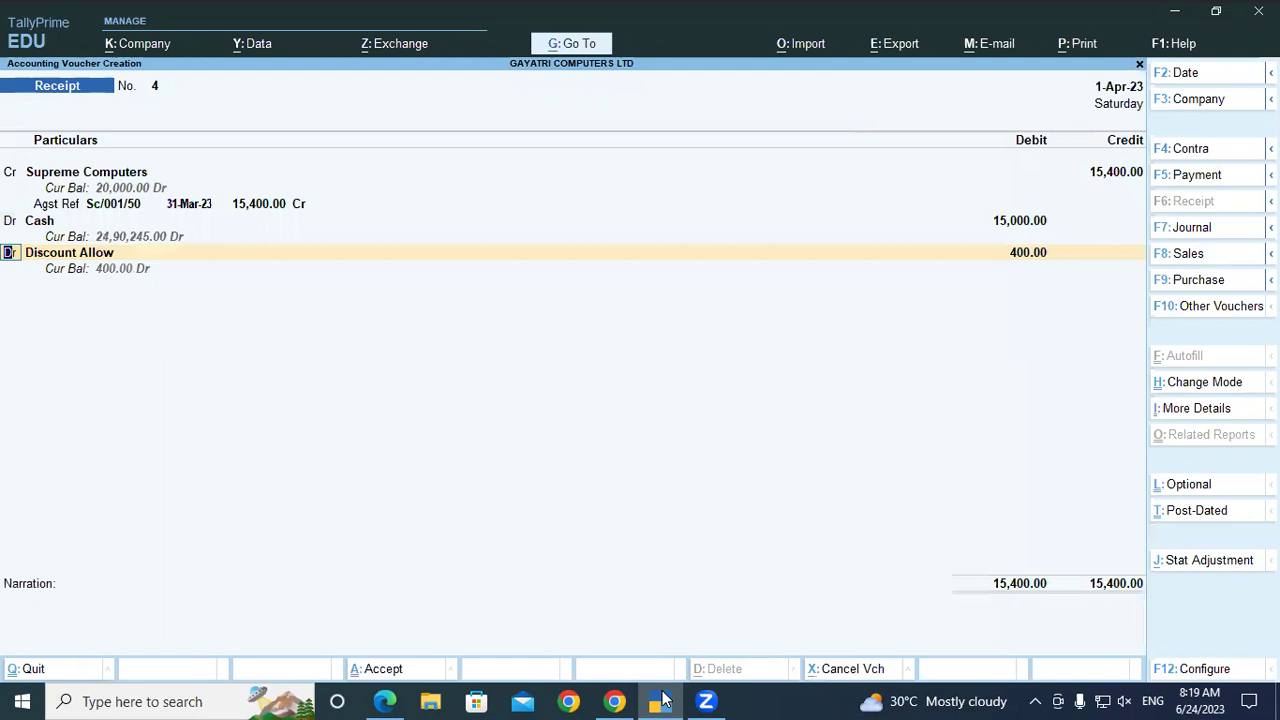
Open the Discount Allow ledger from its voucher line, review its group and other settings, and accept it as is
key(BackSpace)
key(ctrl)
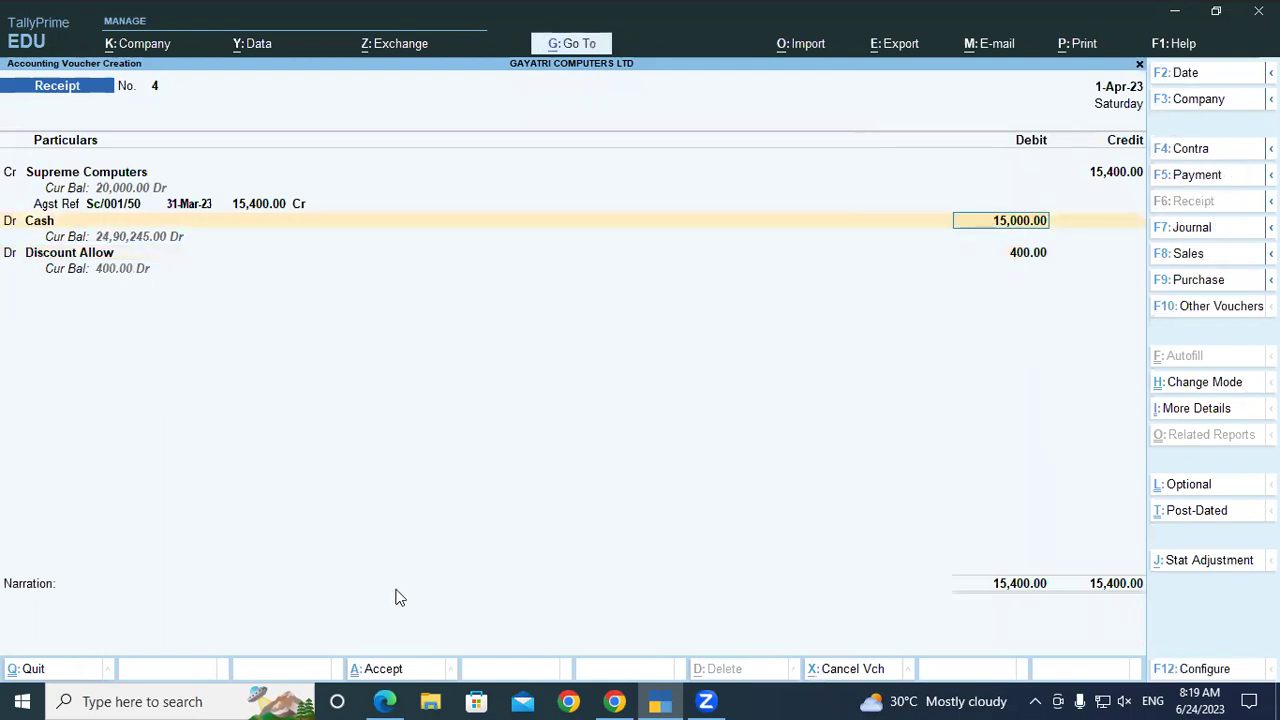
click(57, 255)
key(ctrl+Return)
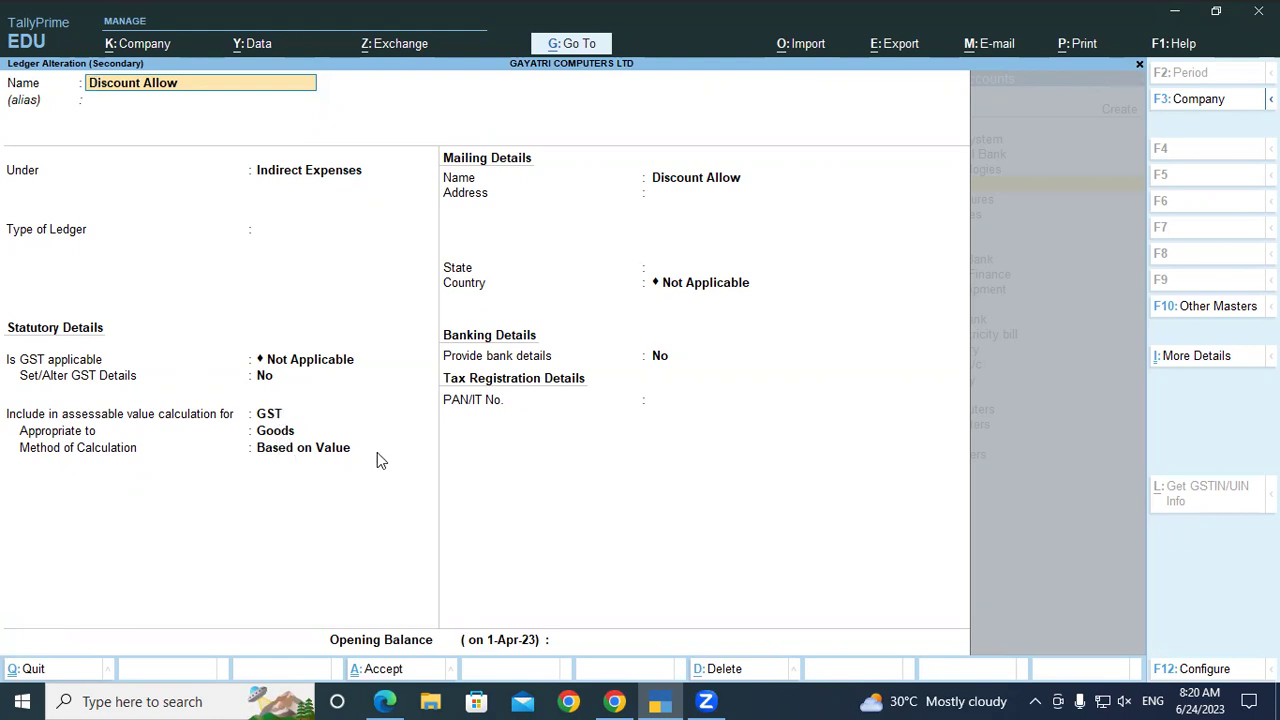
key(ctrl)
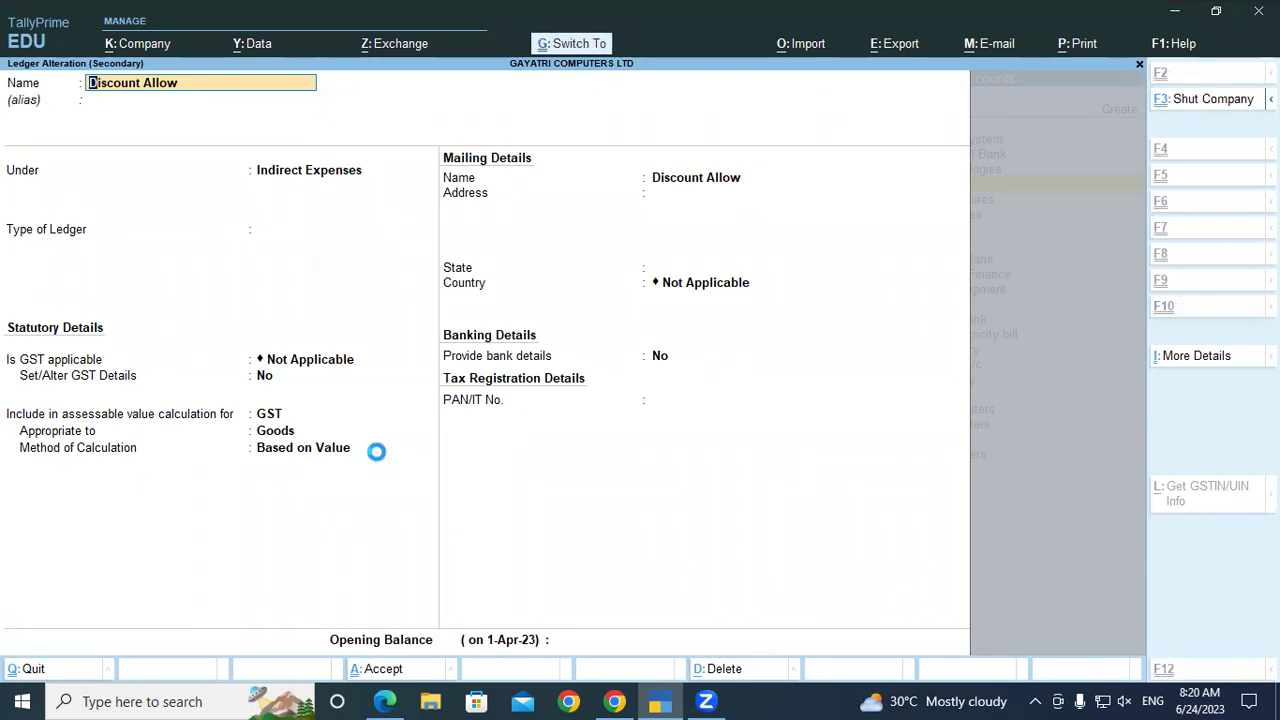
key(ctrl+a)
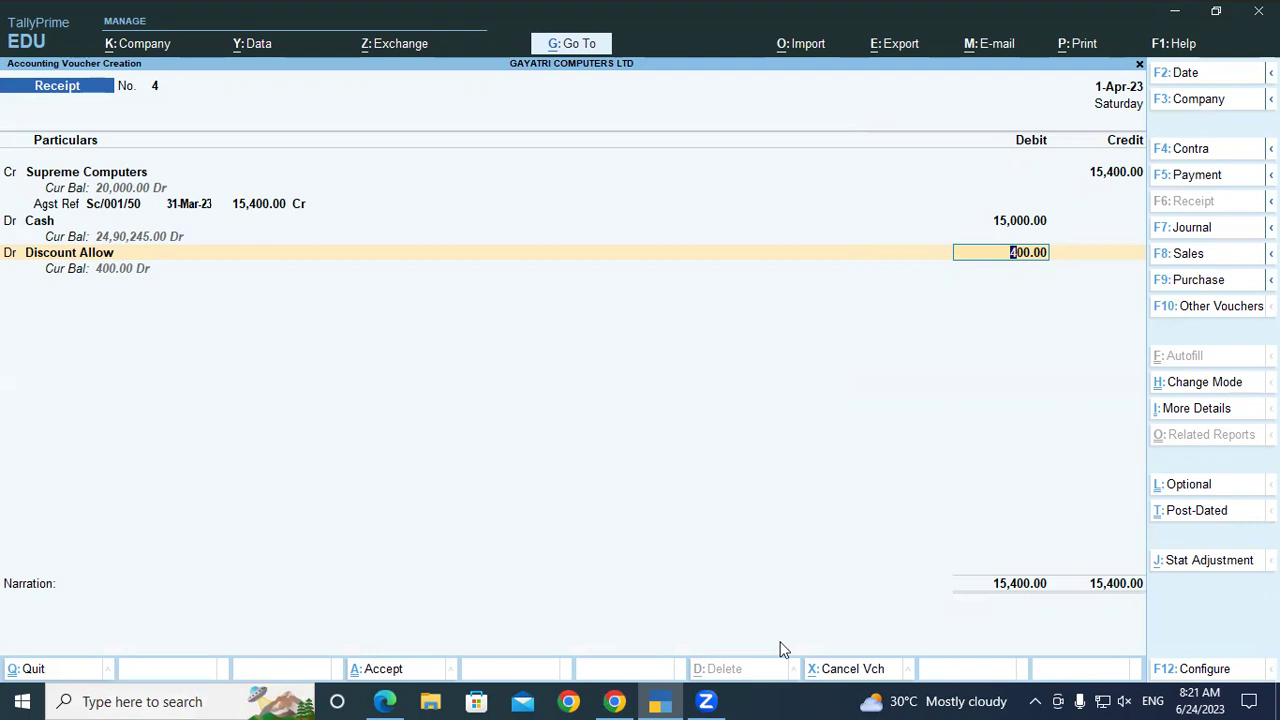
drag(862, 170, 866, 210)
mouse_move(884, 182)
mouse_down()
mouse_move(912, 174)
mouse_move(988, 196)
mouse_move(982, 148)
mouse_move(1035, 122)
mouse_up()
mouse_move(880, 240)
mouse_down()
mouse_move(898, 292)
mouse_move(914, 251)
mouse_move(906, 294)
mouse_move(948, 244)
mouse_up()
drag(1098, 241, 1160, 214)
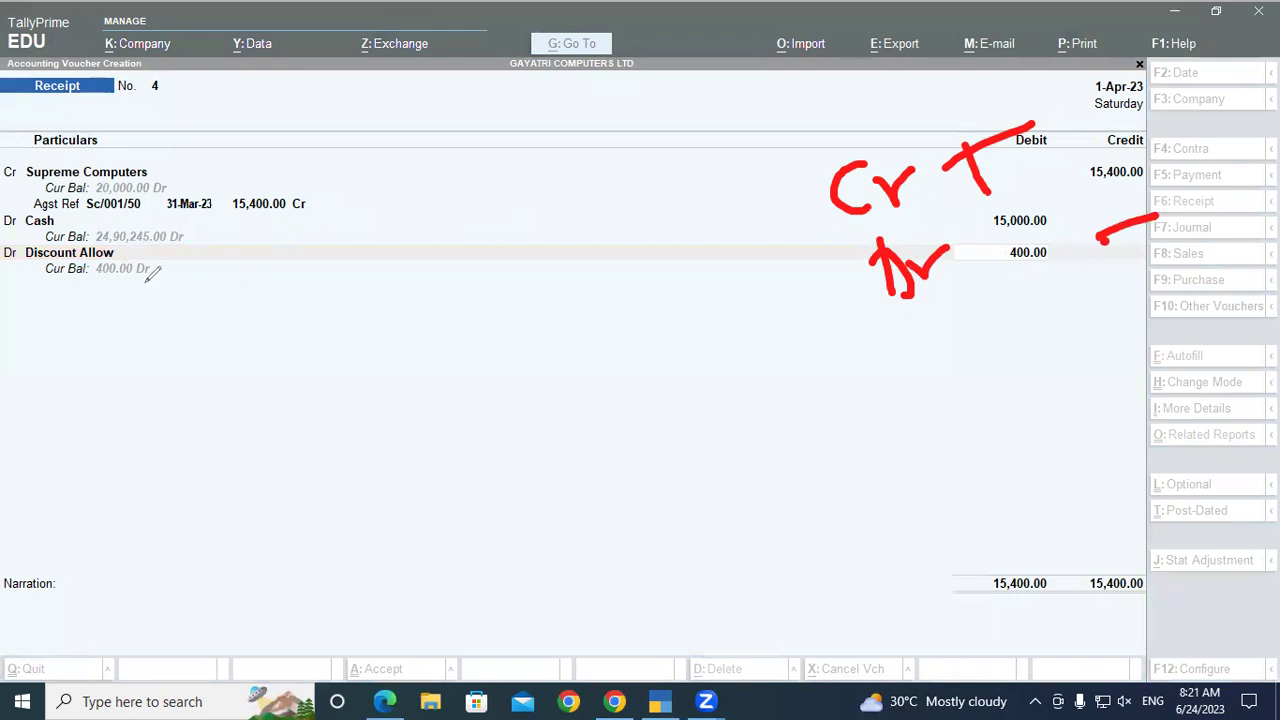
drag(1102, 302, 1150, 256)
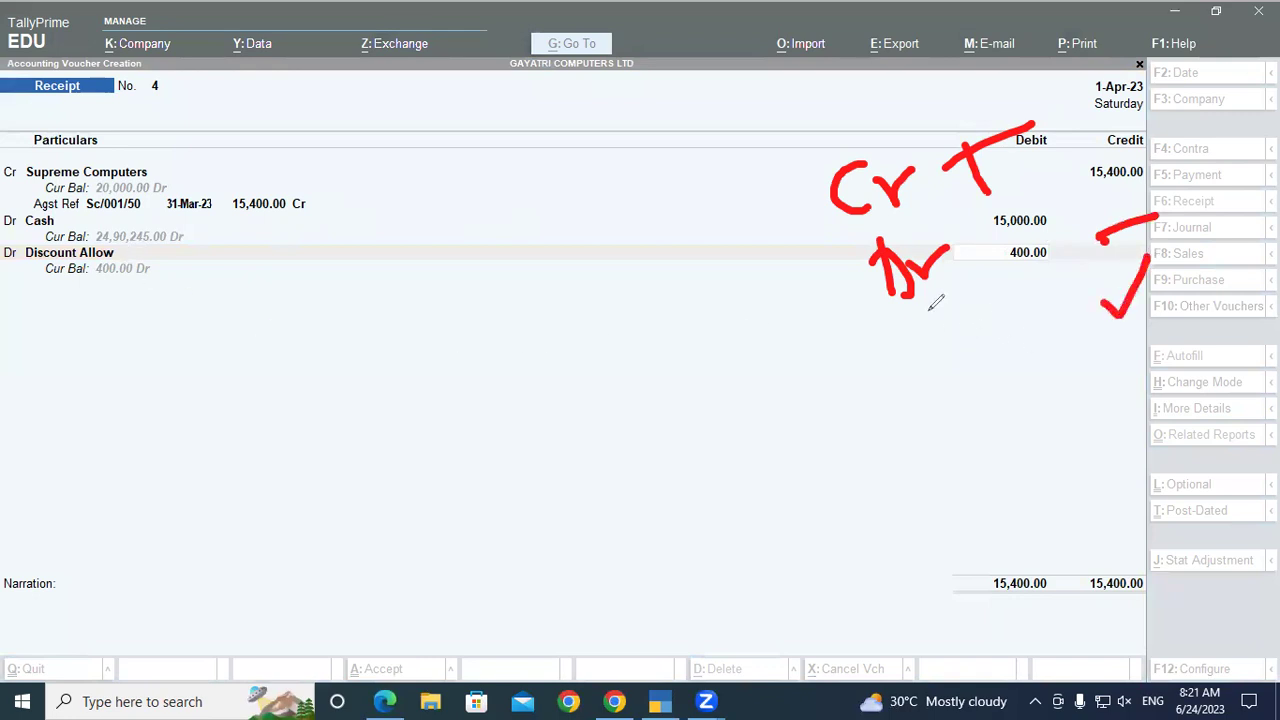
drag(876, 324, 950, 282)
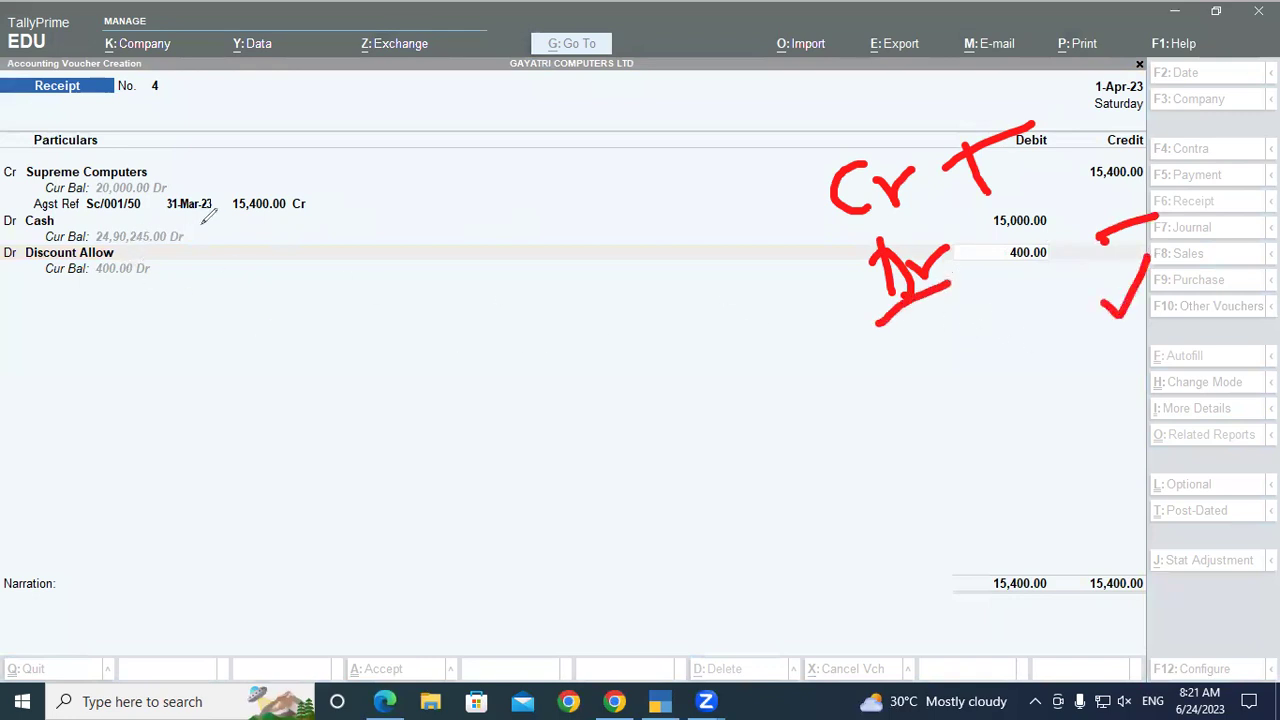
click(722, 67)
Keep 400.00 debited to Discount Allow, leave the narration empty, and save the Supreme Computers receipt voucher
click(1061, 255)
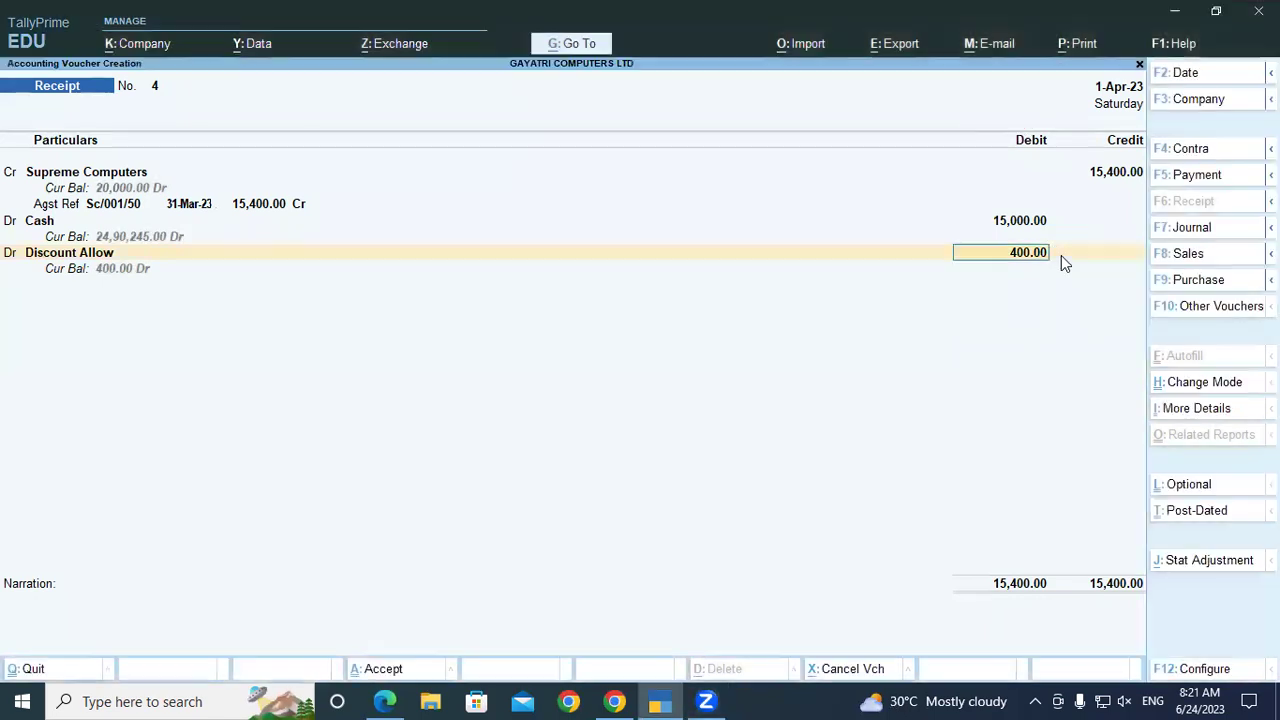
key(Return)
key(Return)
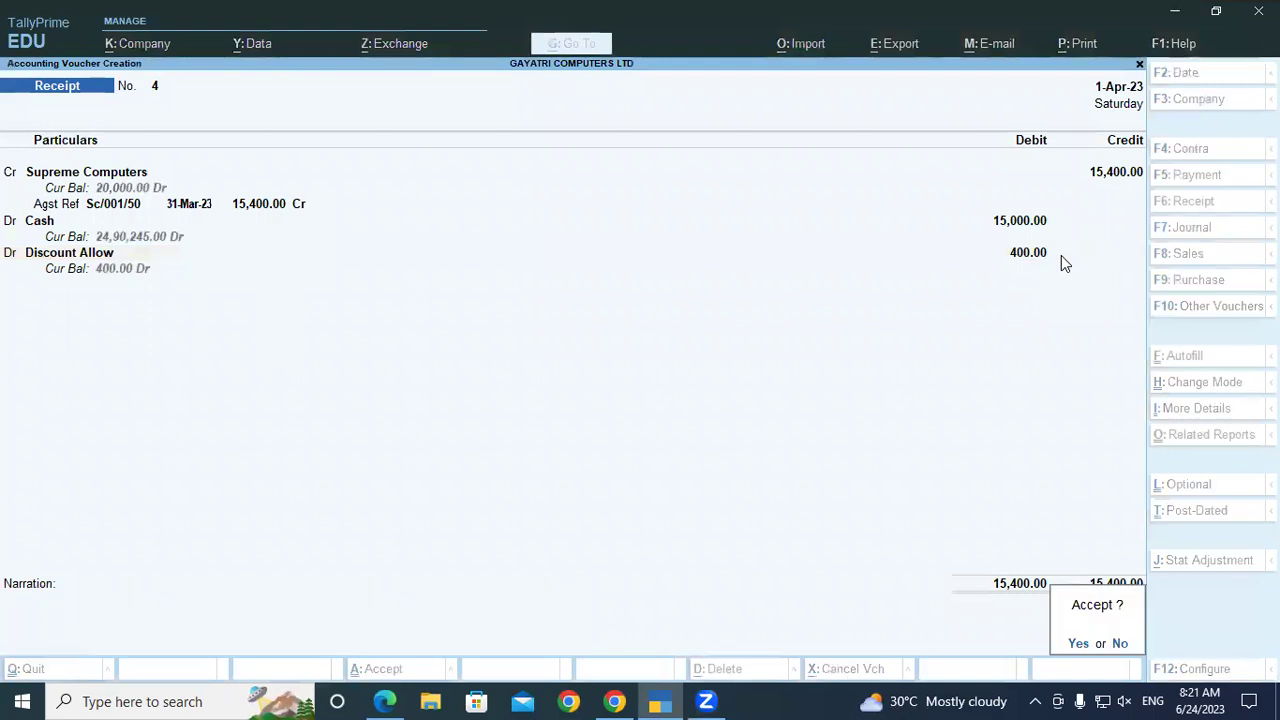
key(Return)
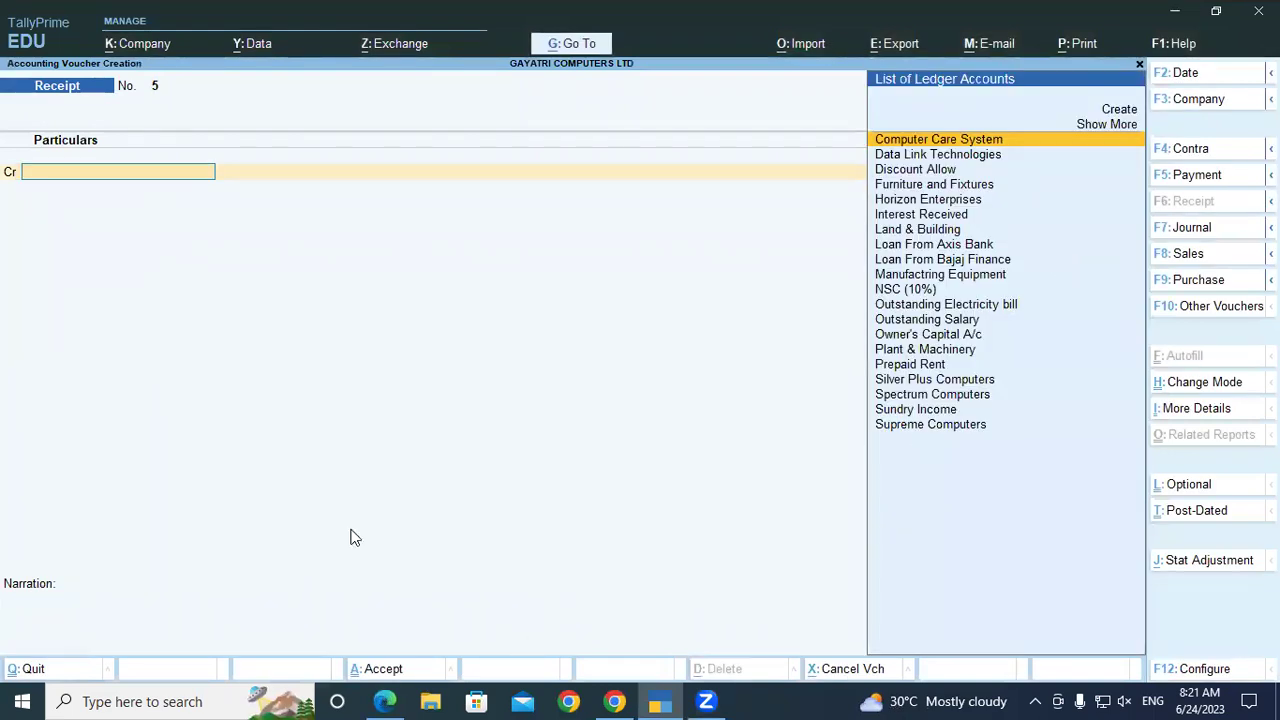
Read exercise 5 in the PDF, then credit Data Link Technologies in the new TallyPrime receipt voucher with Agst Ref as bill reference type
key(alt+Tab)
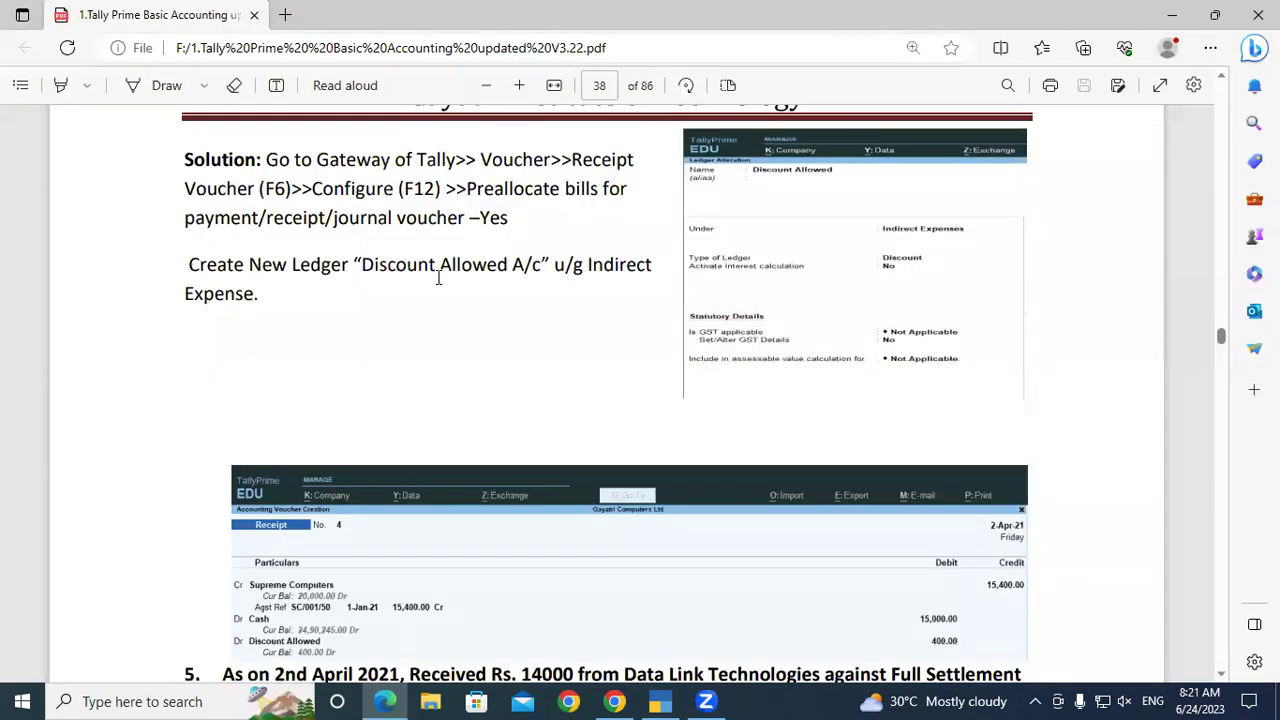
scroll(438, 278, down, 4)
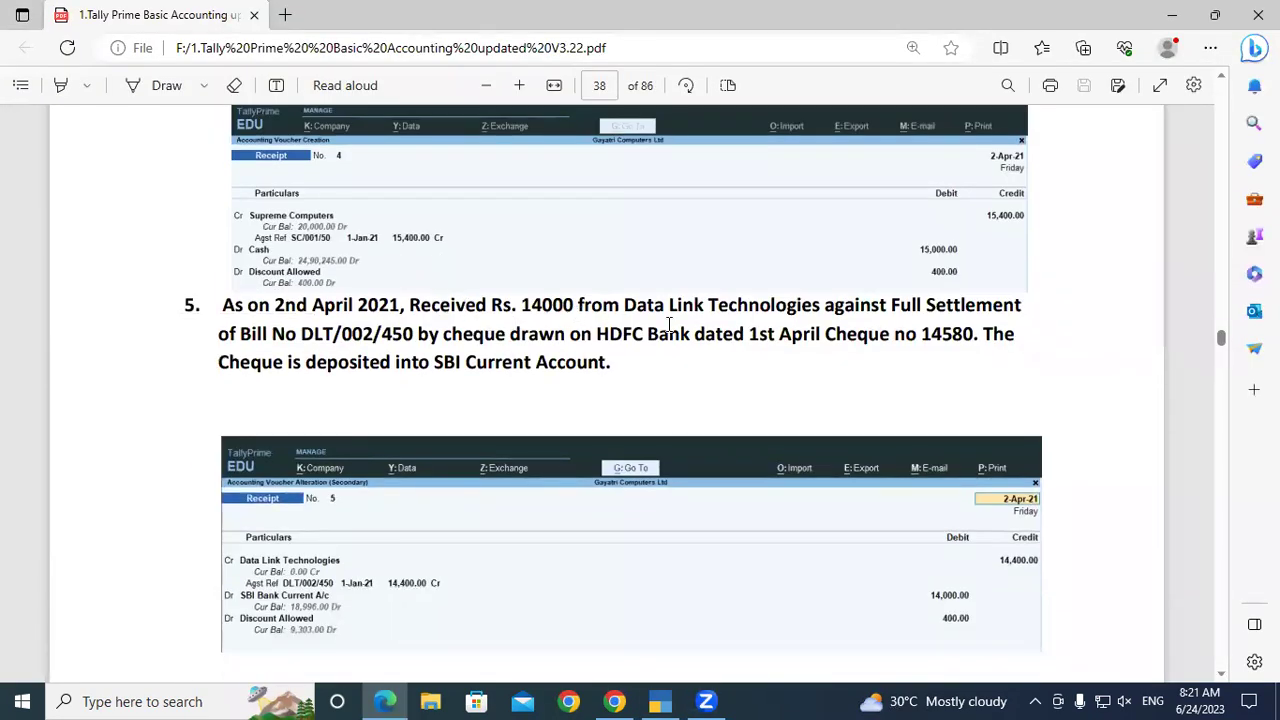
drag(626, 300, 822, 302)
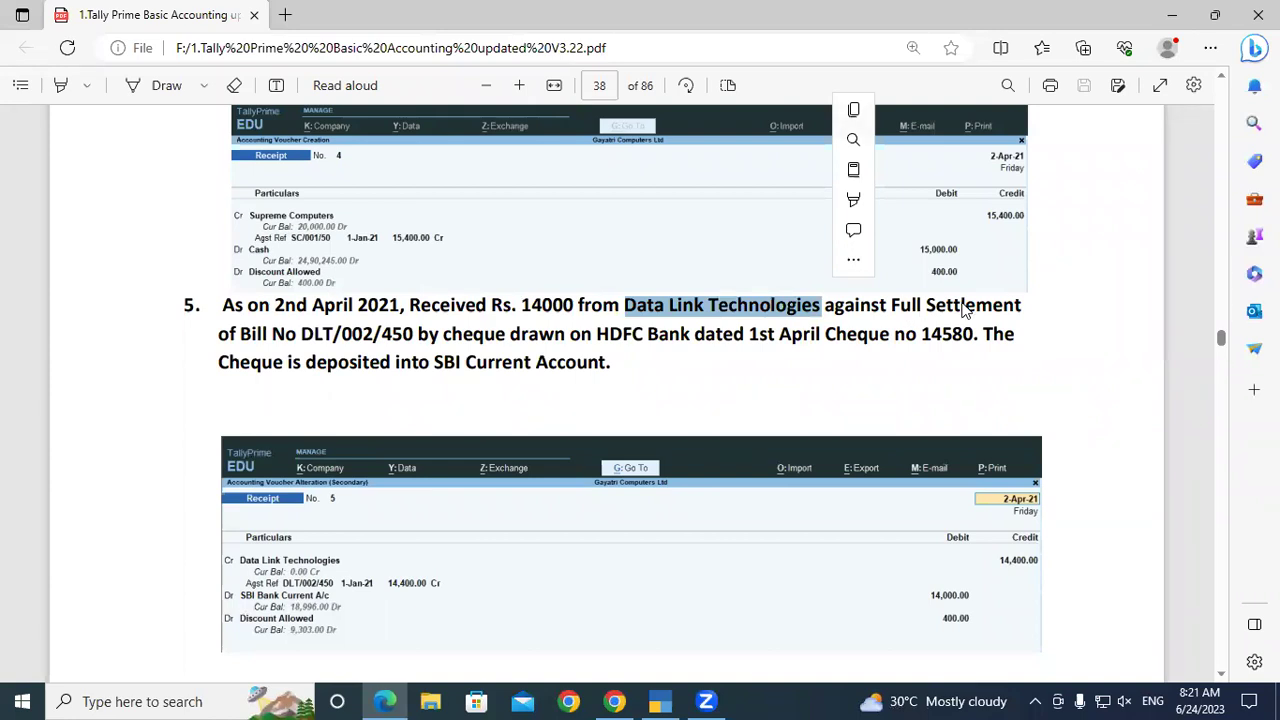
drag(221, 334, 417, 340)
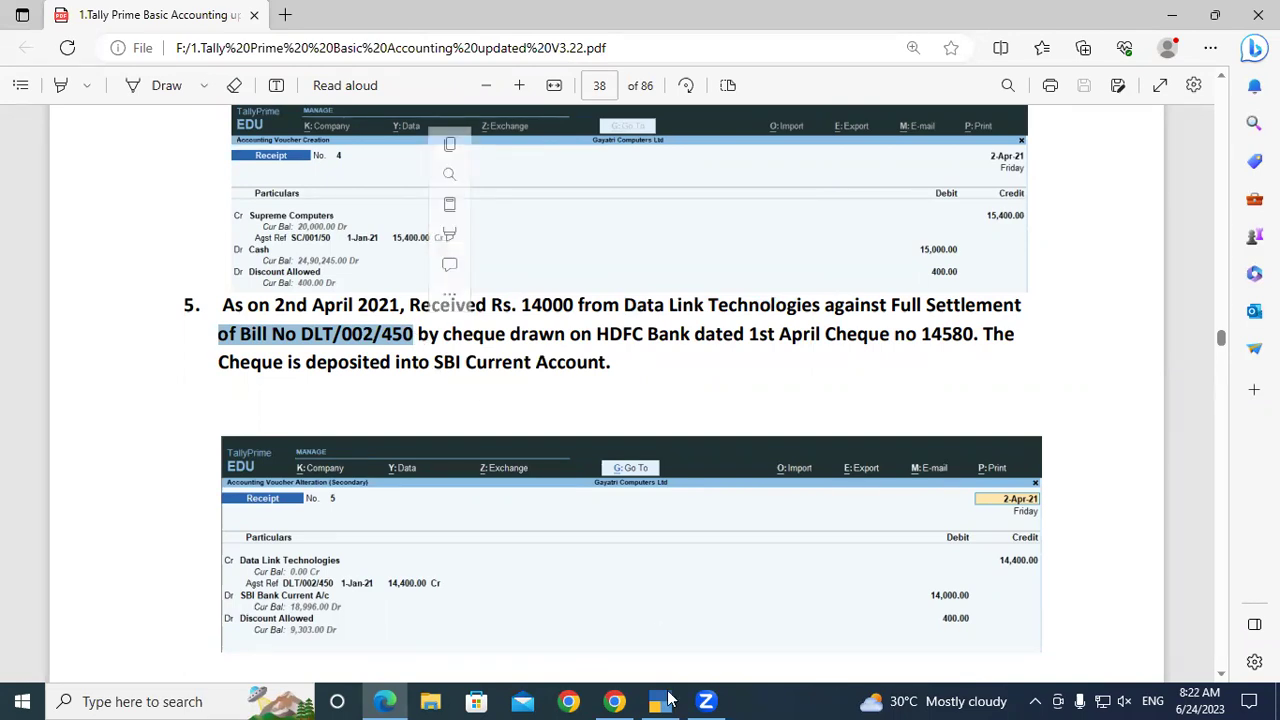
click(672, 700)
text(Dat)
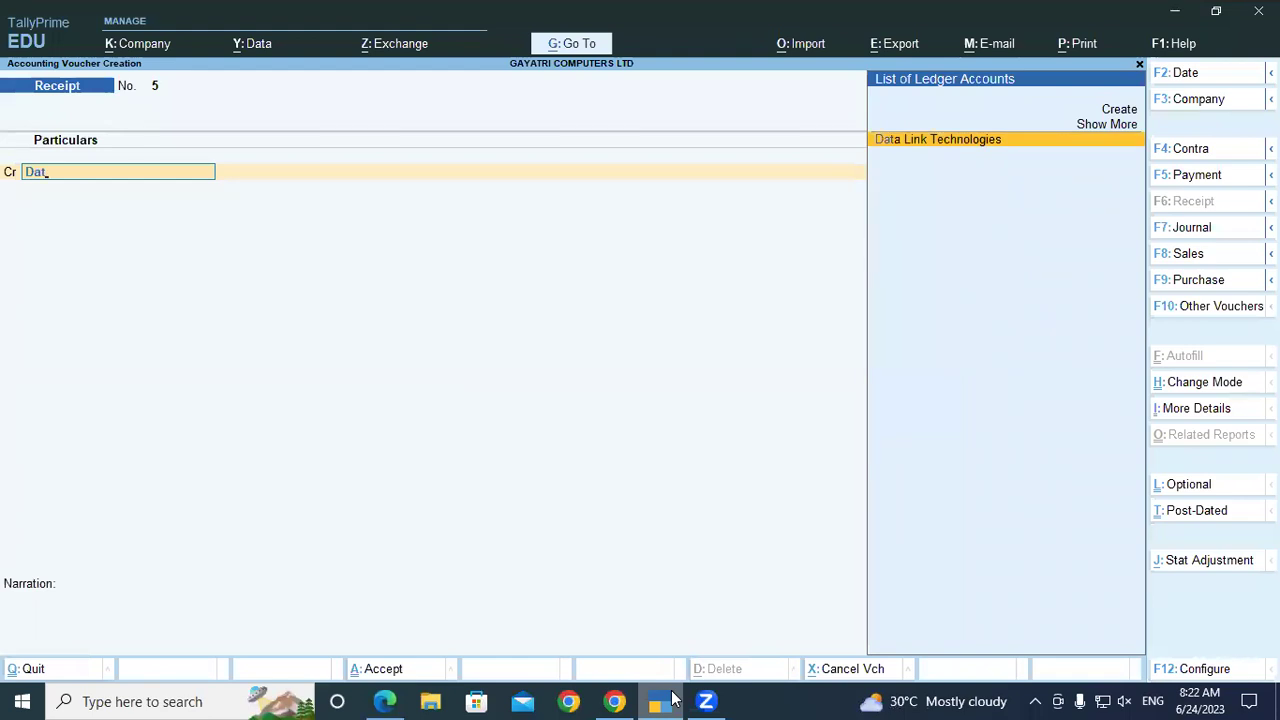
key(Return)
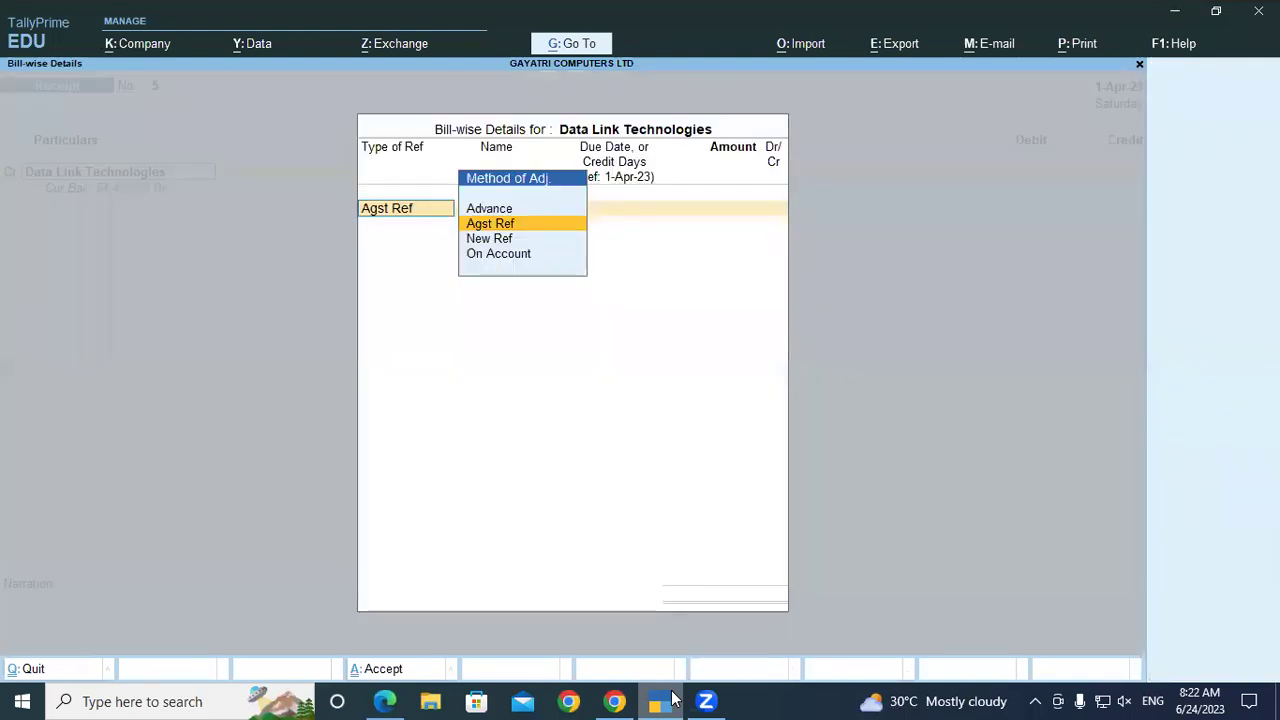
key(Return)
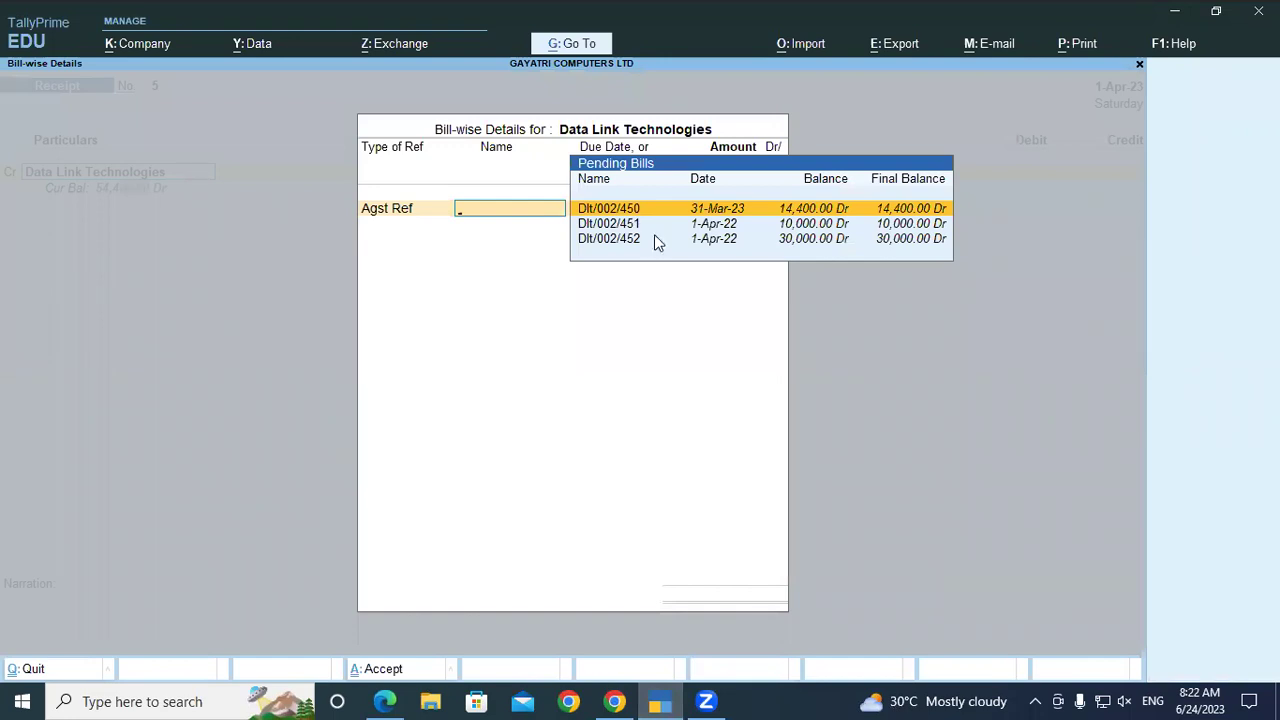
Allocate the receipt to pending bill Dlt/002/450 for 14,400.00 Cr and finish the bill-wise details
key(Return)
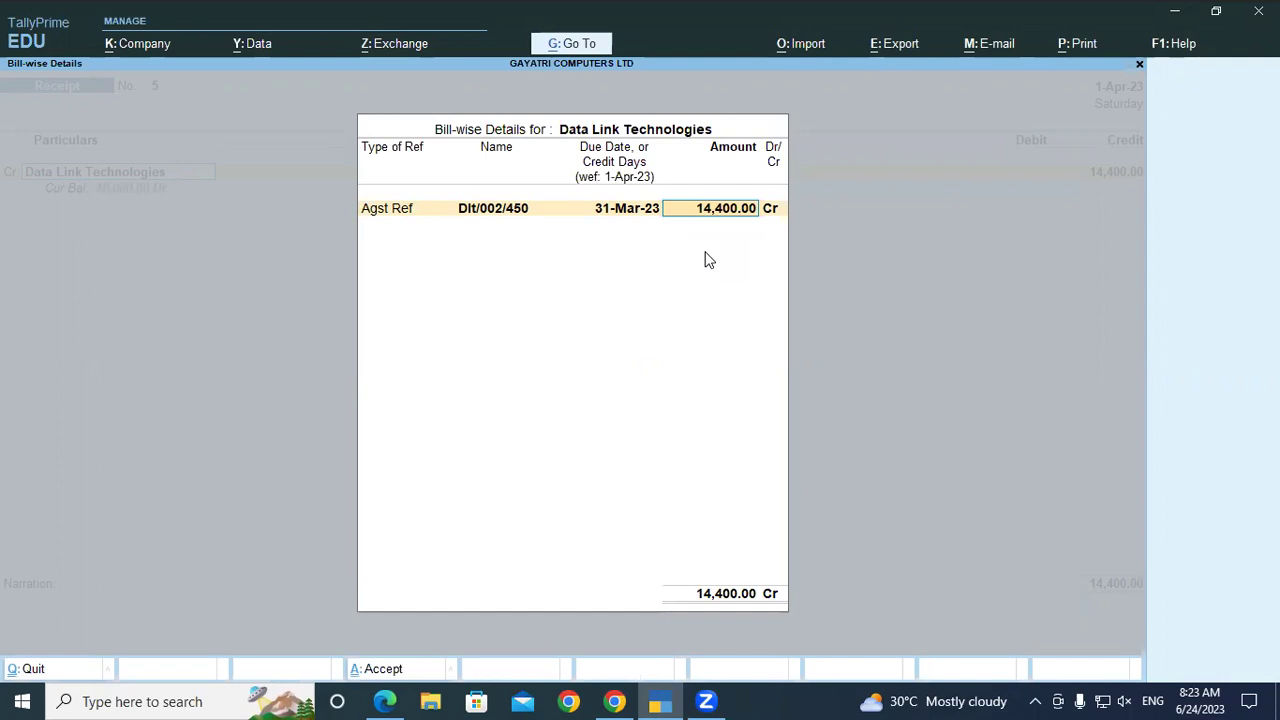
key(Return)
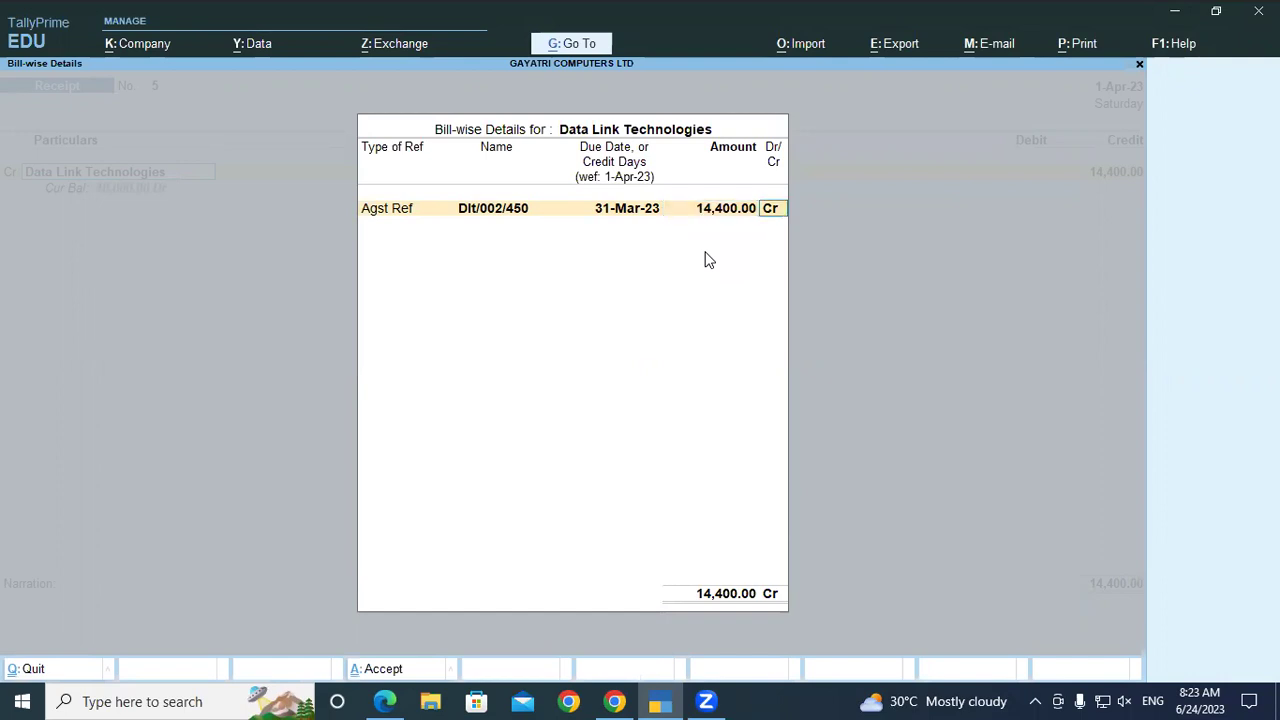
key(Return)
key(Return)
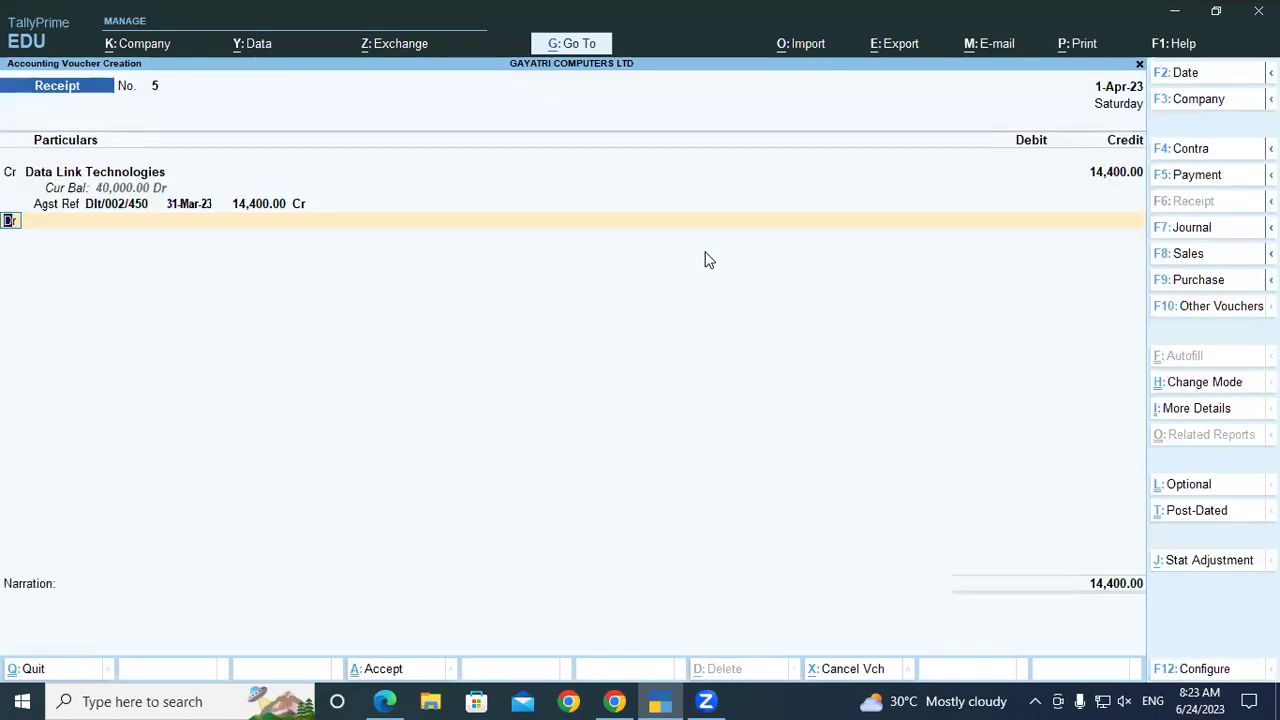
Check the deposit account in the PDF exercise, then debit Current A/c at SBI Bank with 14000 in the TallyPrime voucher
key(Return)
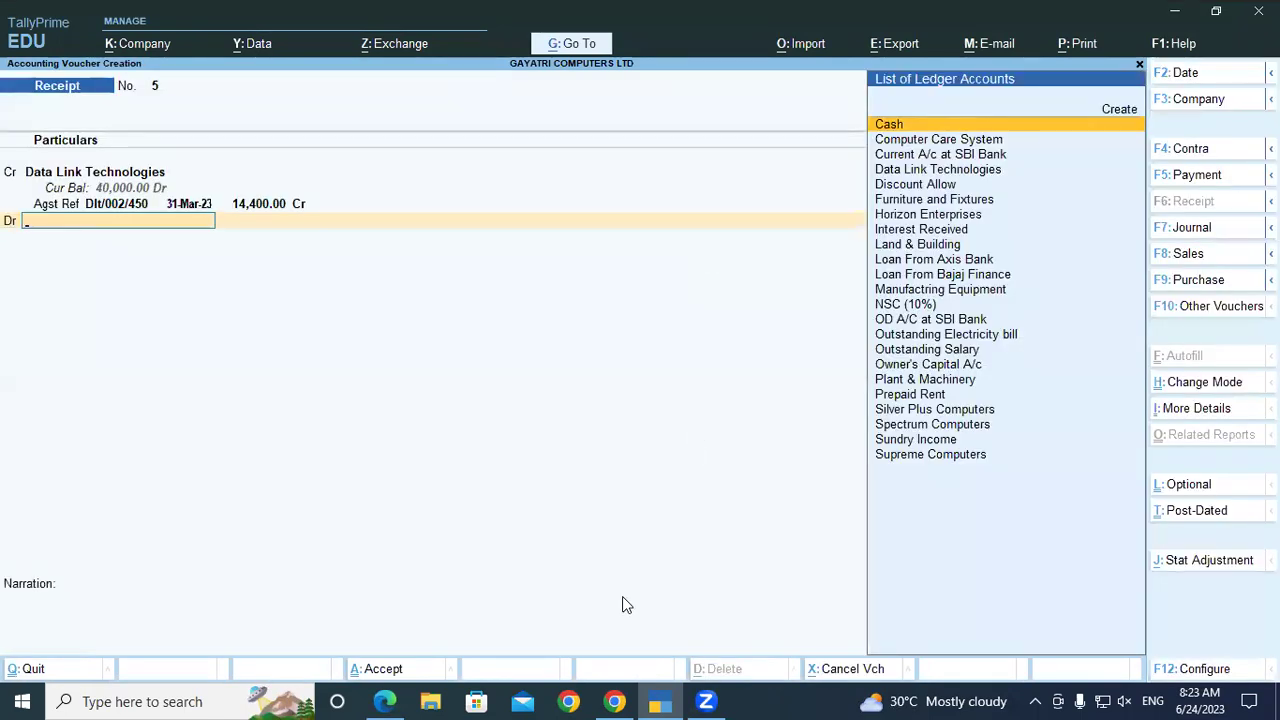
click(385, 700)
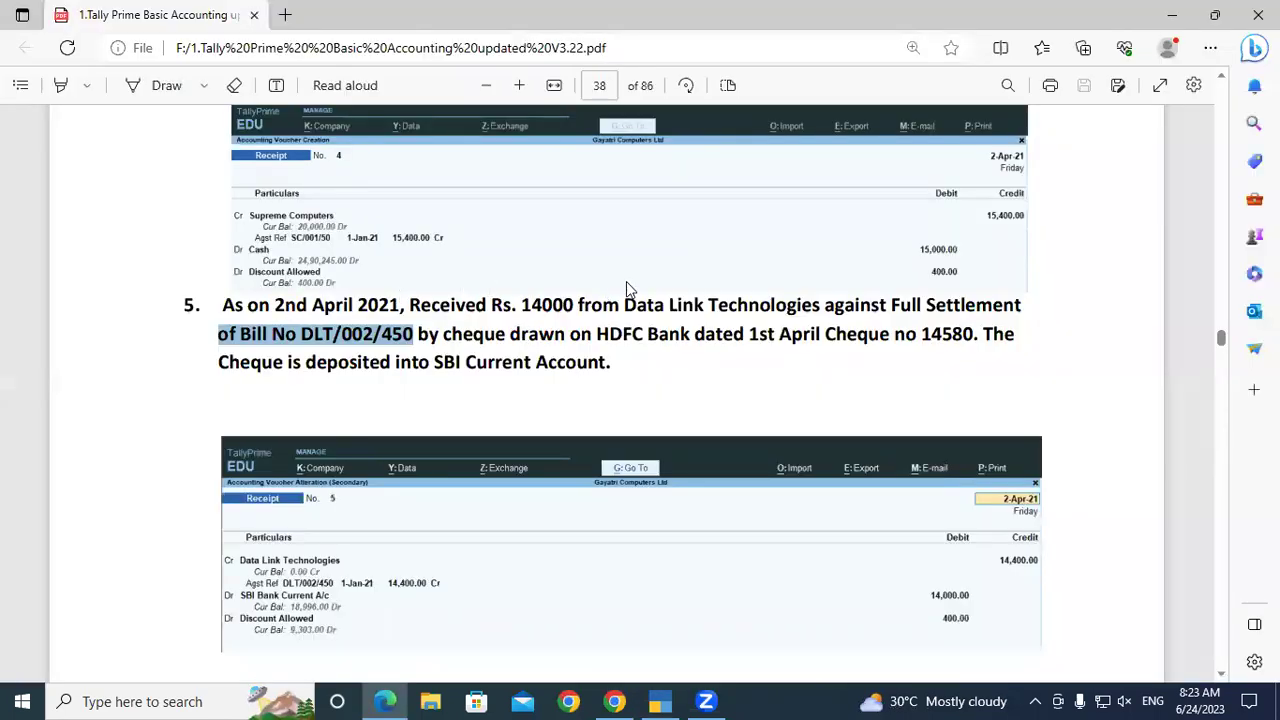
double_click(455, 334)
drag(600, 336, 669, 336)
drag(435, 365, 606, 366)
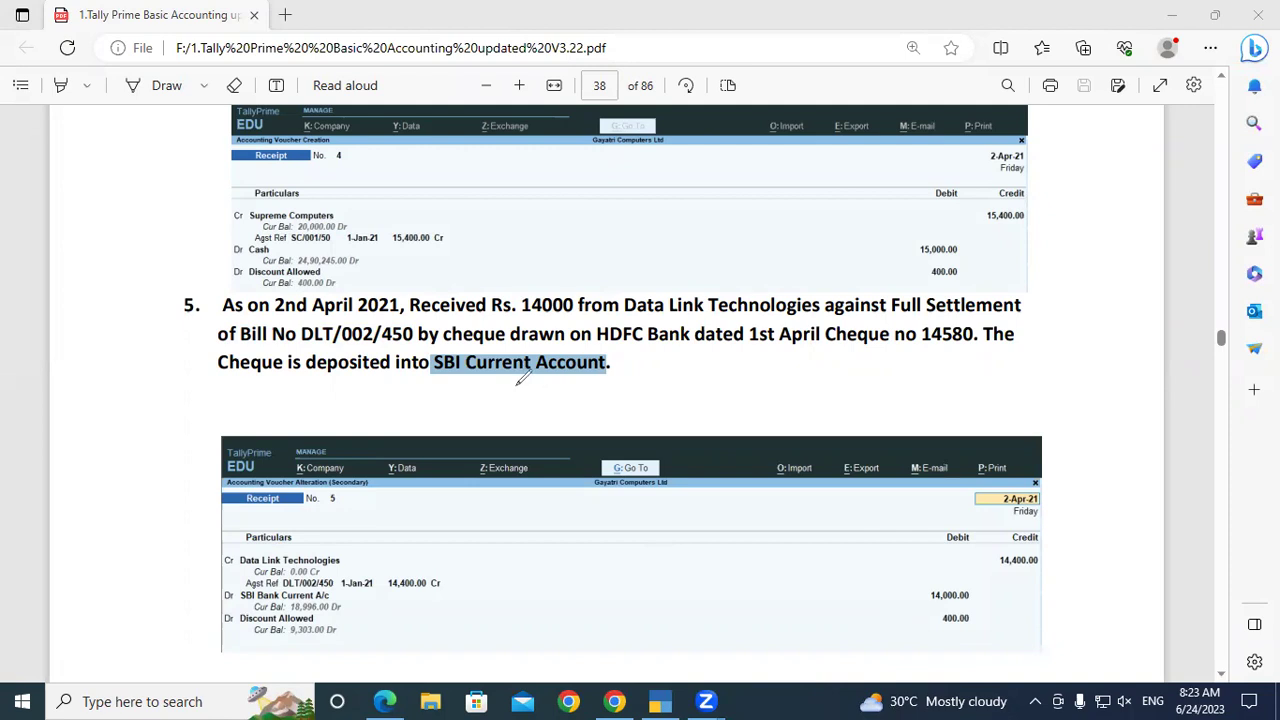
mouse_move(514, 381)
mouse_down()
mouse_move(522, 392)
mouse_move(619, 350)
mouse_up()
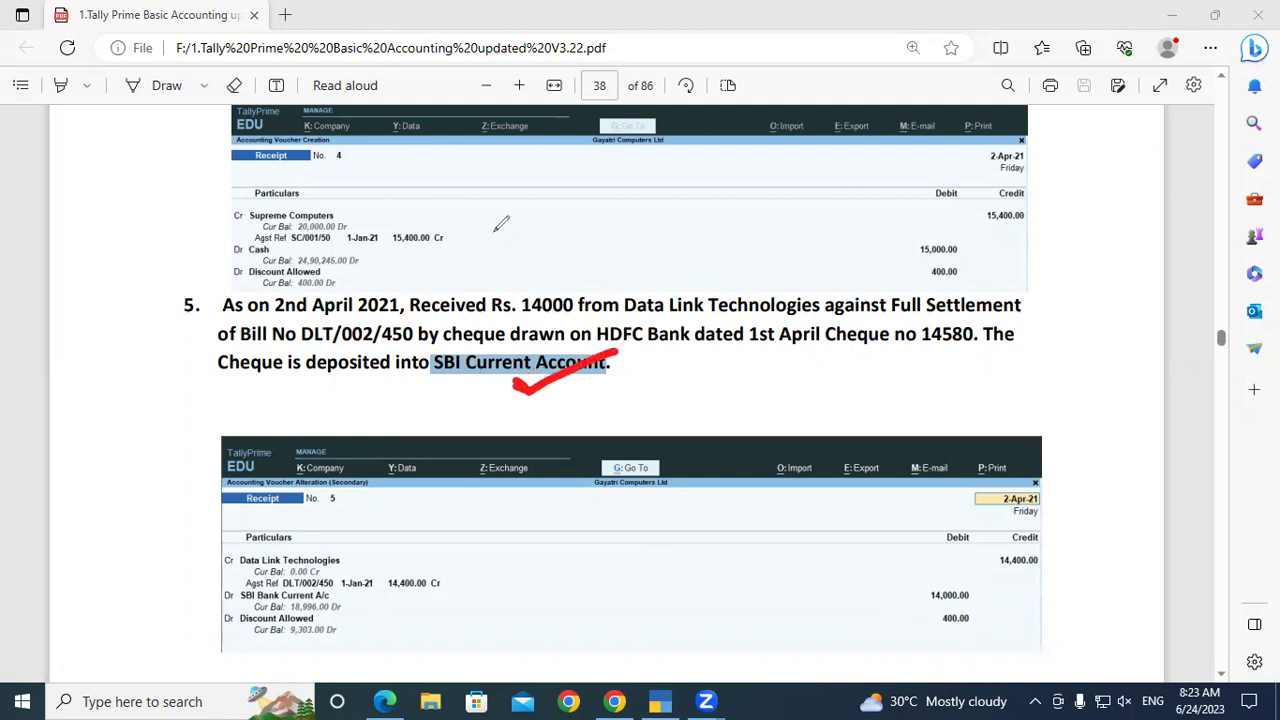
key(ctrl+z)
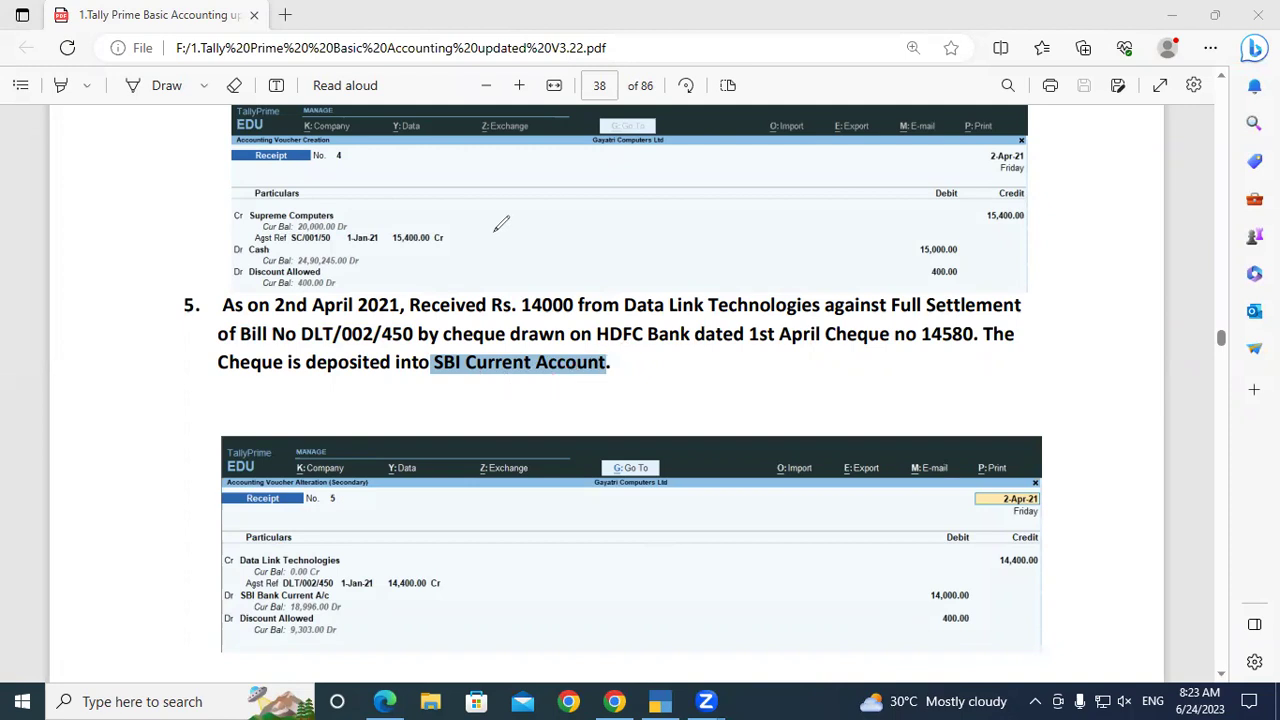
click(657, 700)
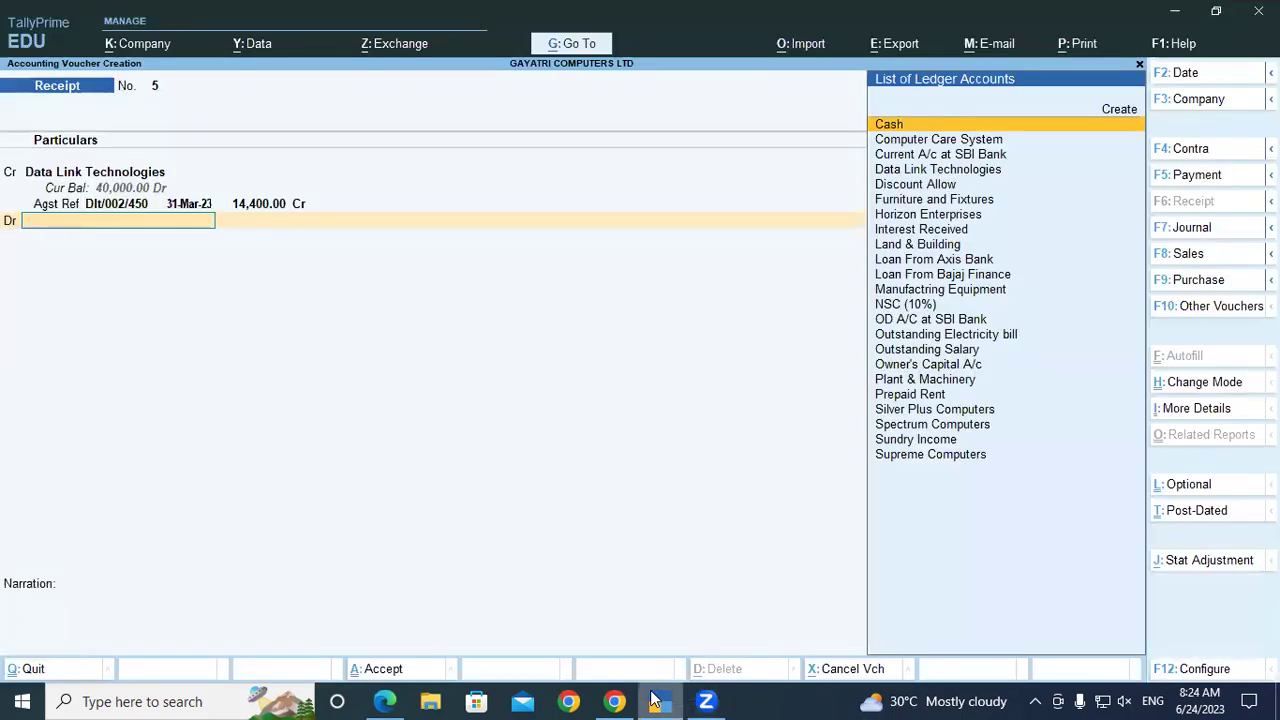
text(Sbi)
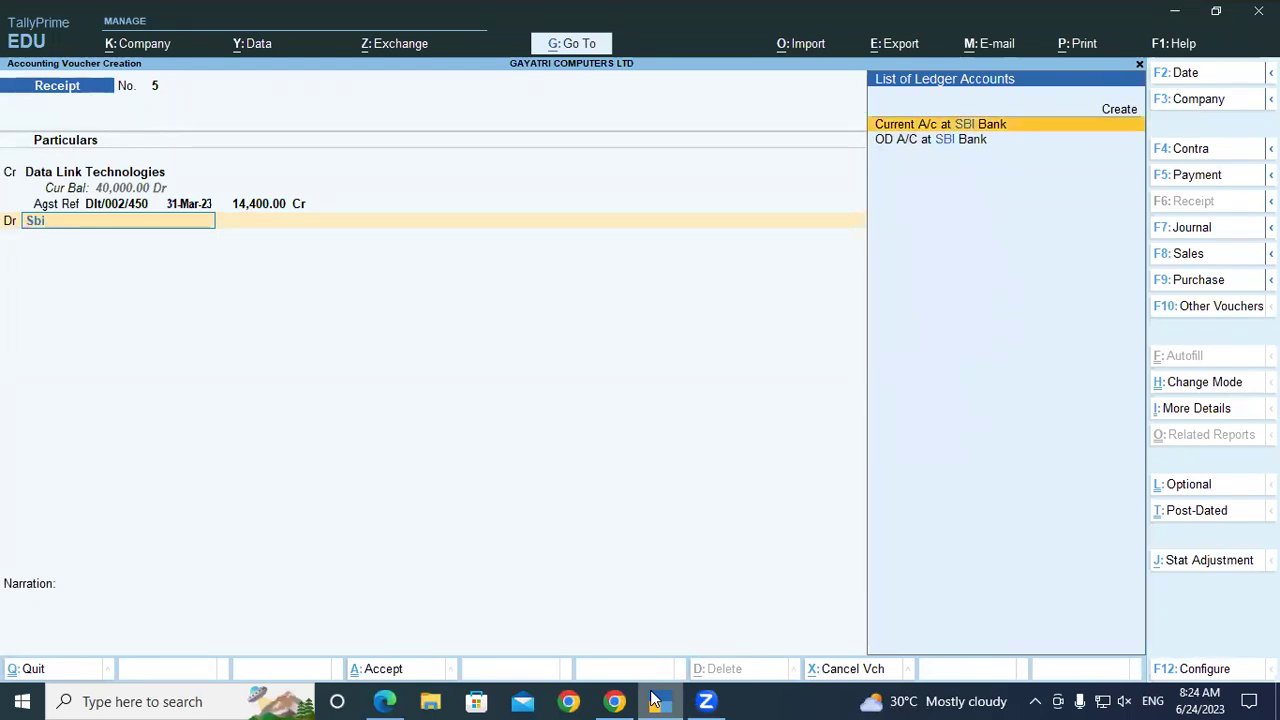
key(Return)
text(14000)
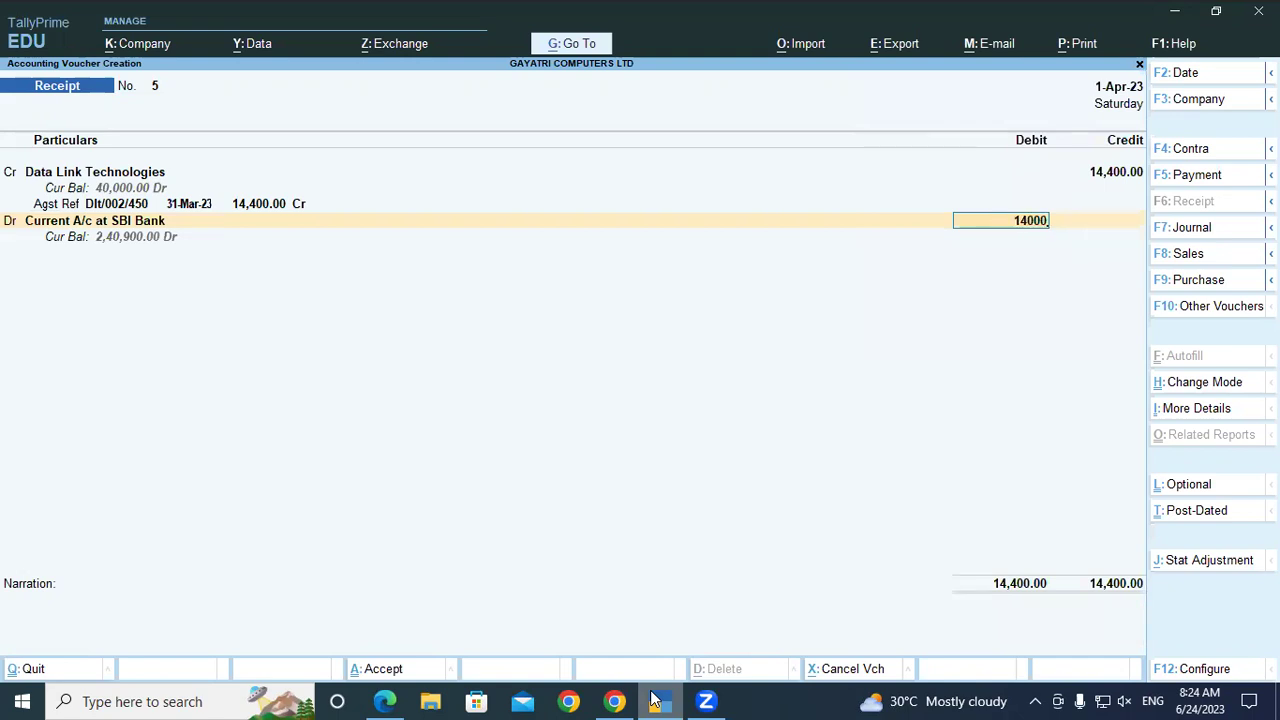
key(Return)
Look up the cheque number in the PDF and enter instrument number 14580 dated 1-Apr-23 in the Cheque/DD bank allocation
key(Return)
key(Return)
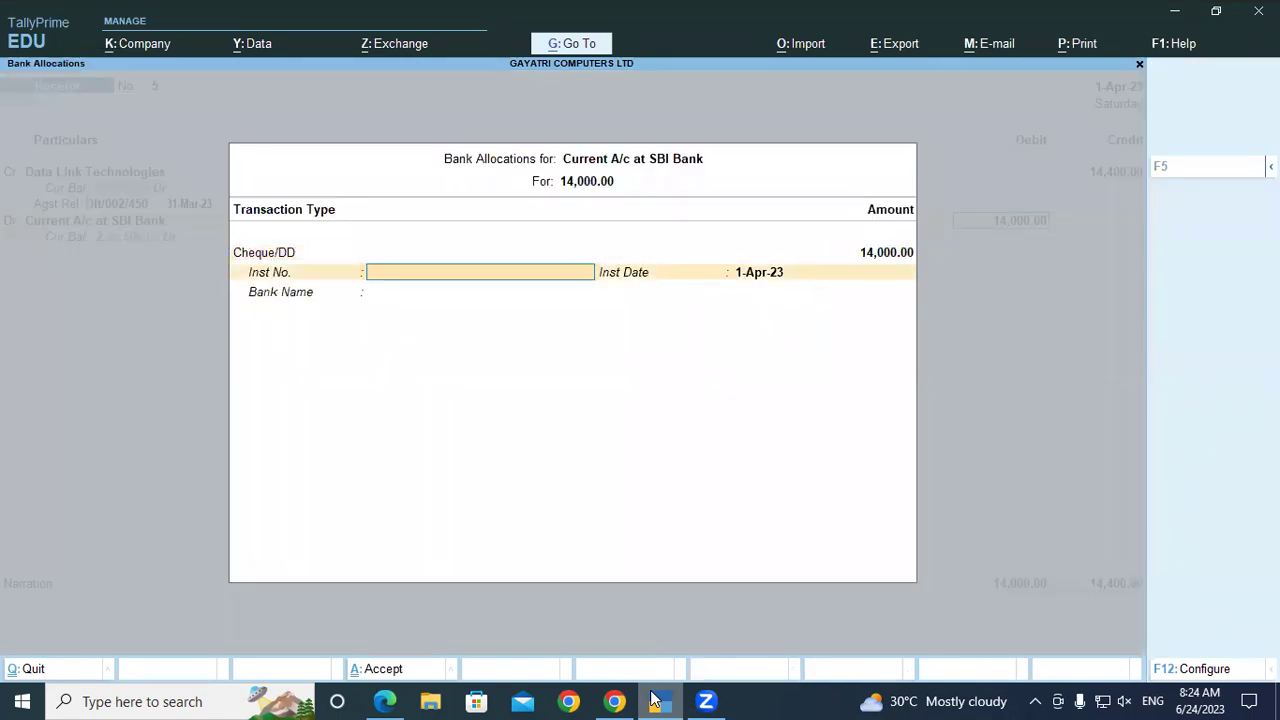
click(393, 700)
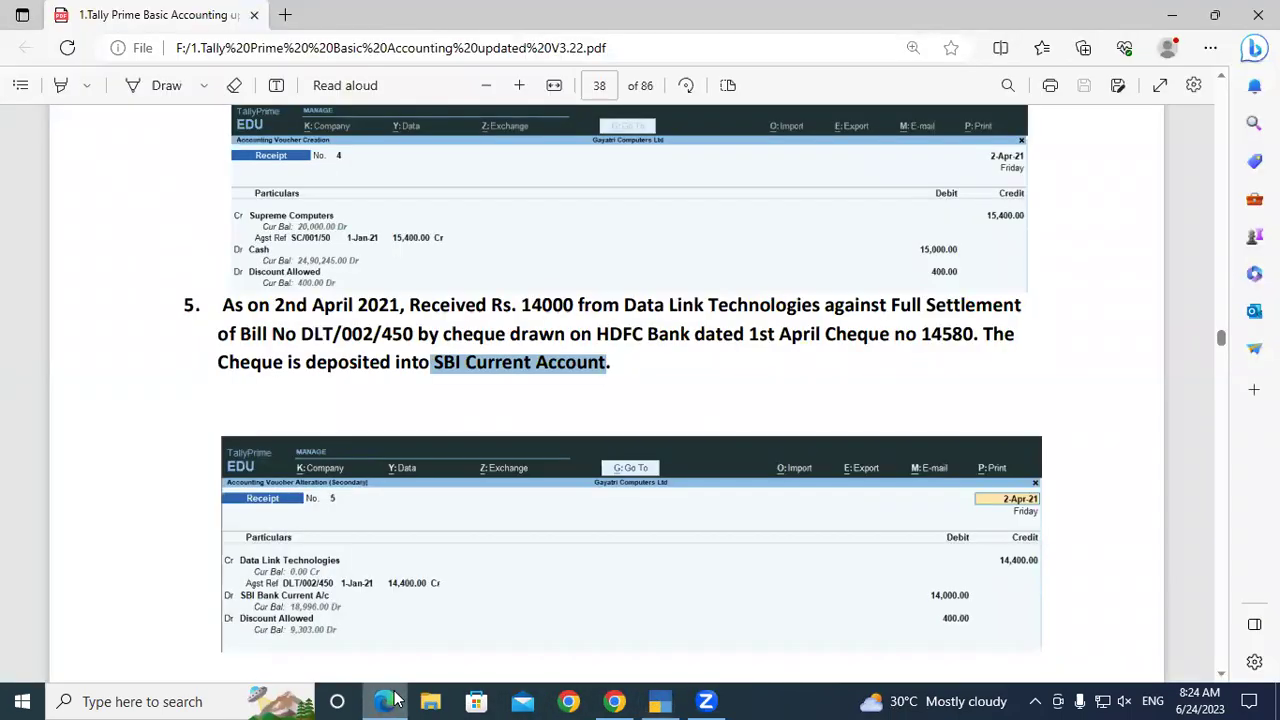
click(385, 701)
text(14580)
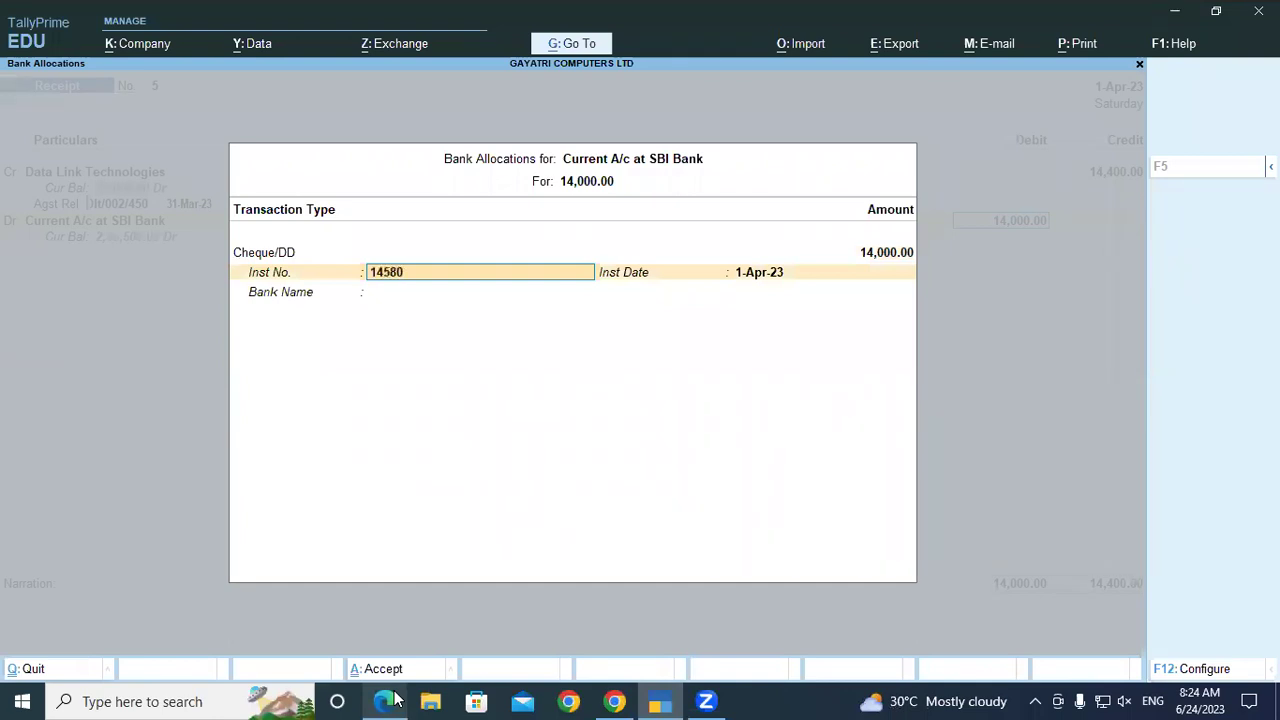
key(Return)
key(Return)
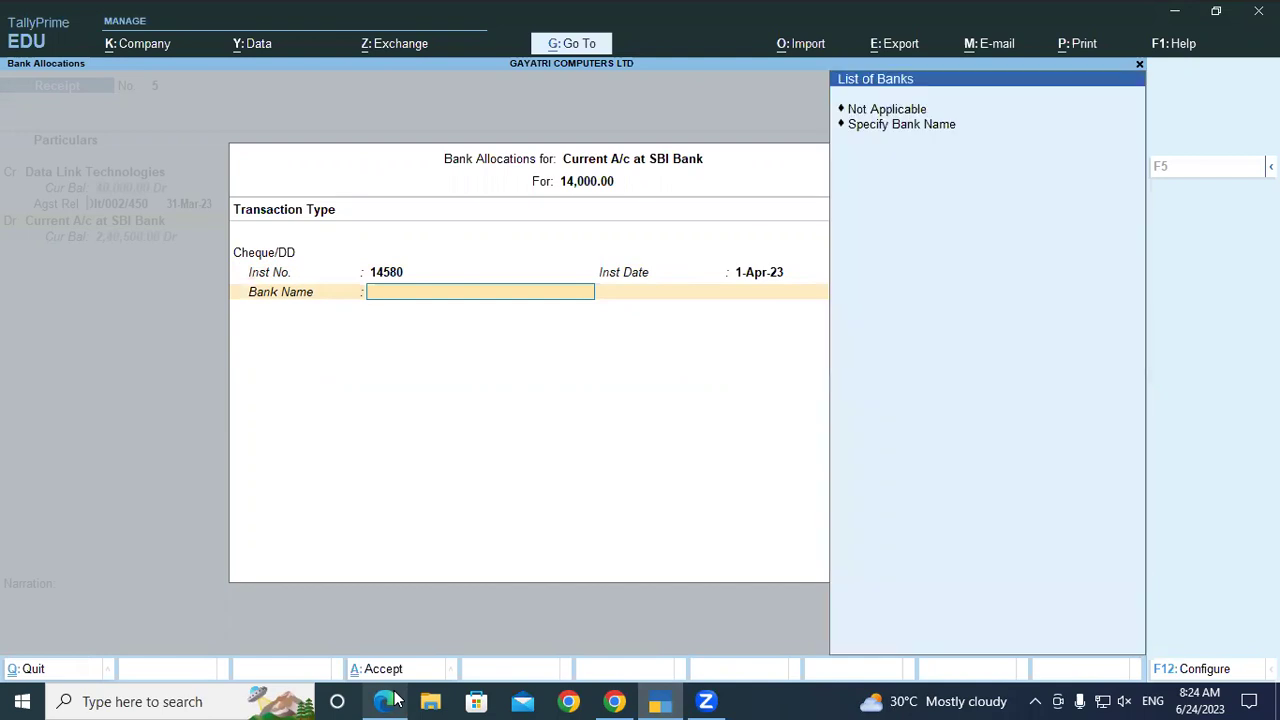
Specify HDFC as the cheque's bank name and finish the bank allocation
key(Down)
key(Down)
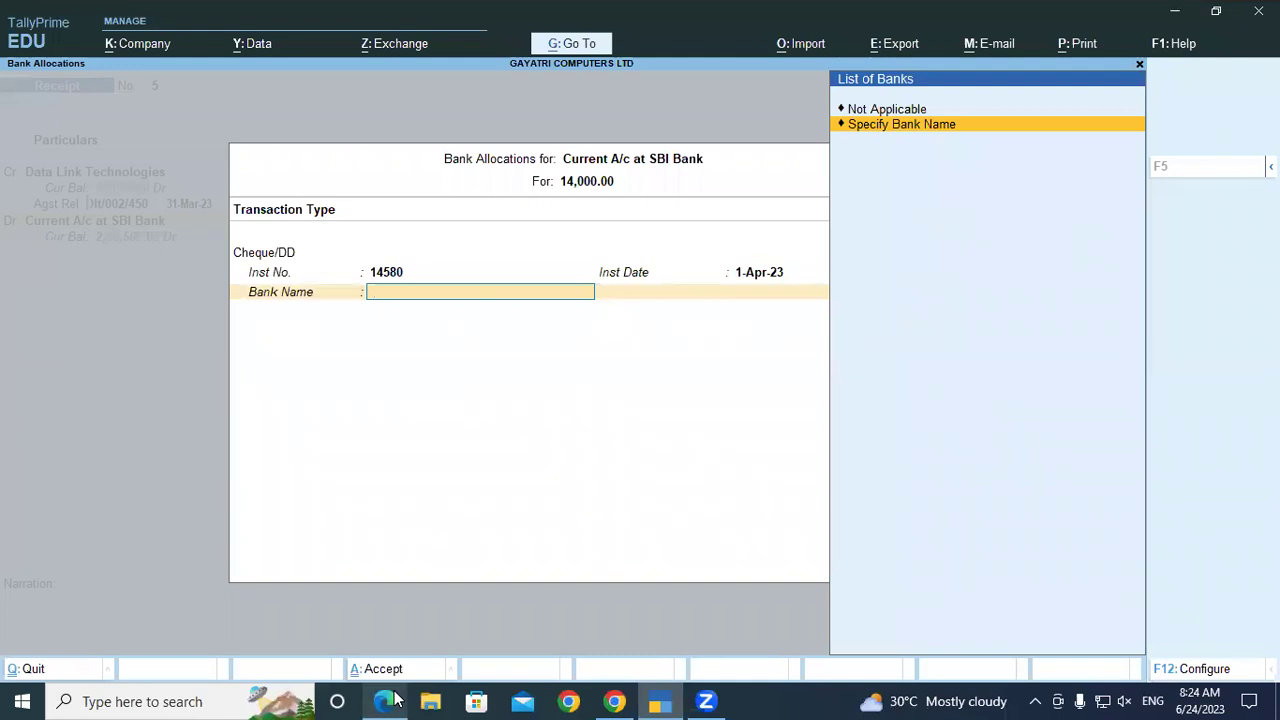
key(Return)
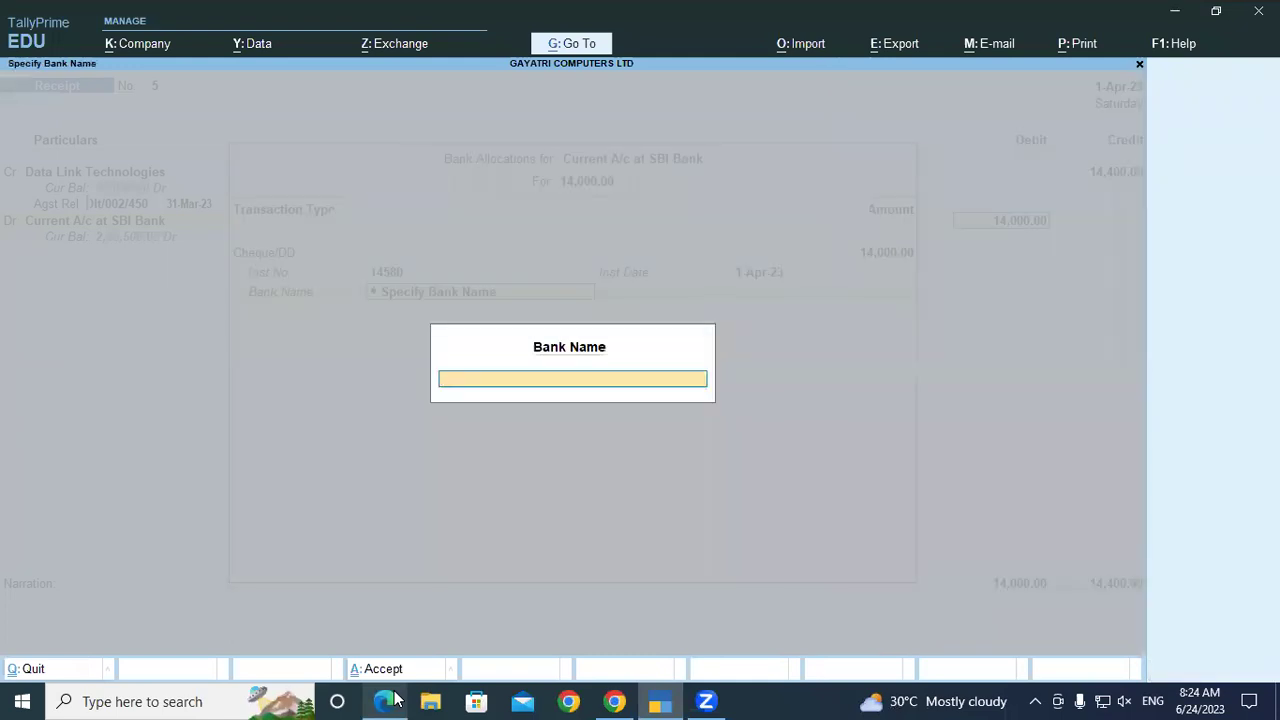
text(HDFC)
key(Return)
key(Return)
Debit the remaining 400.00 to Discount Allow and save the Data Link Technologies receipt voucher without a narration
text(D)
key(Return)
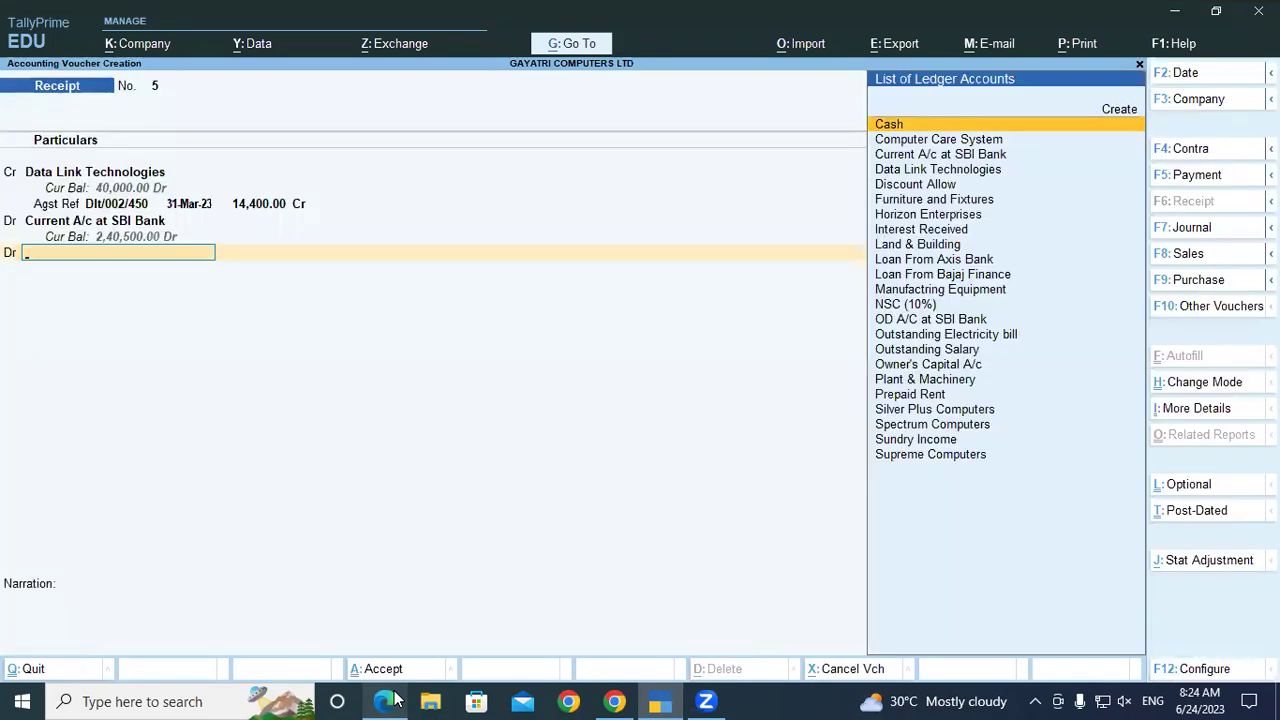
text(di)
key(Return)
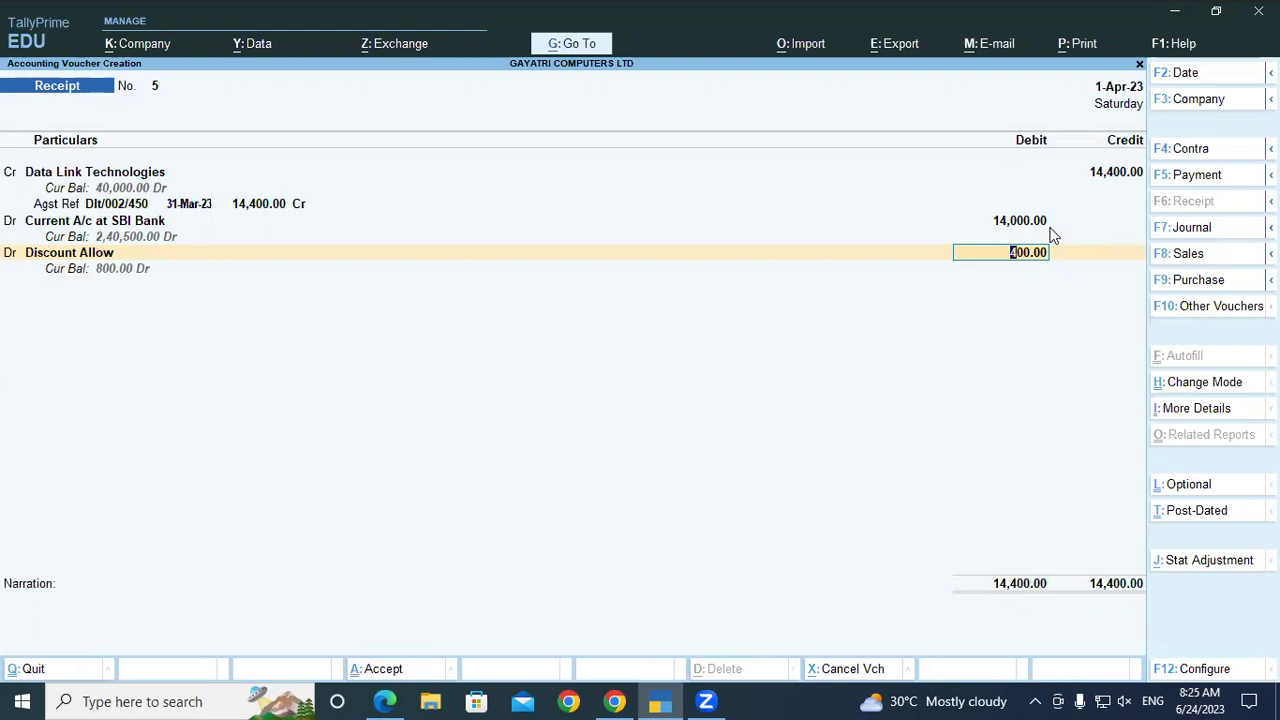
key(Return)
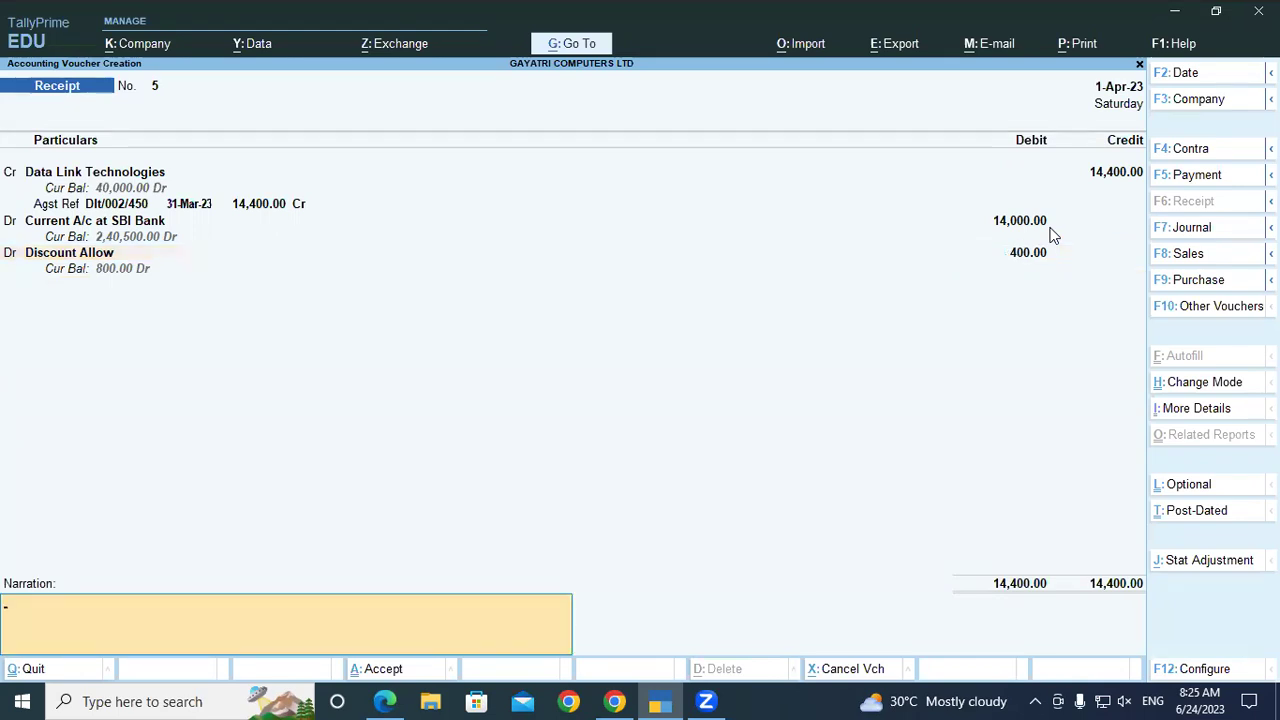
key(Return)
key(Return)
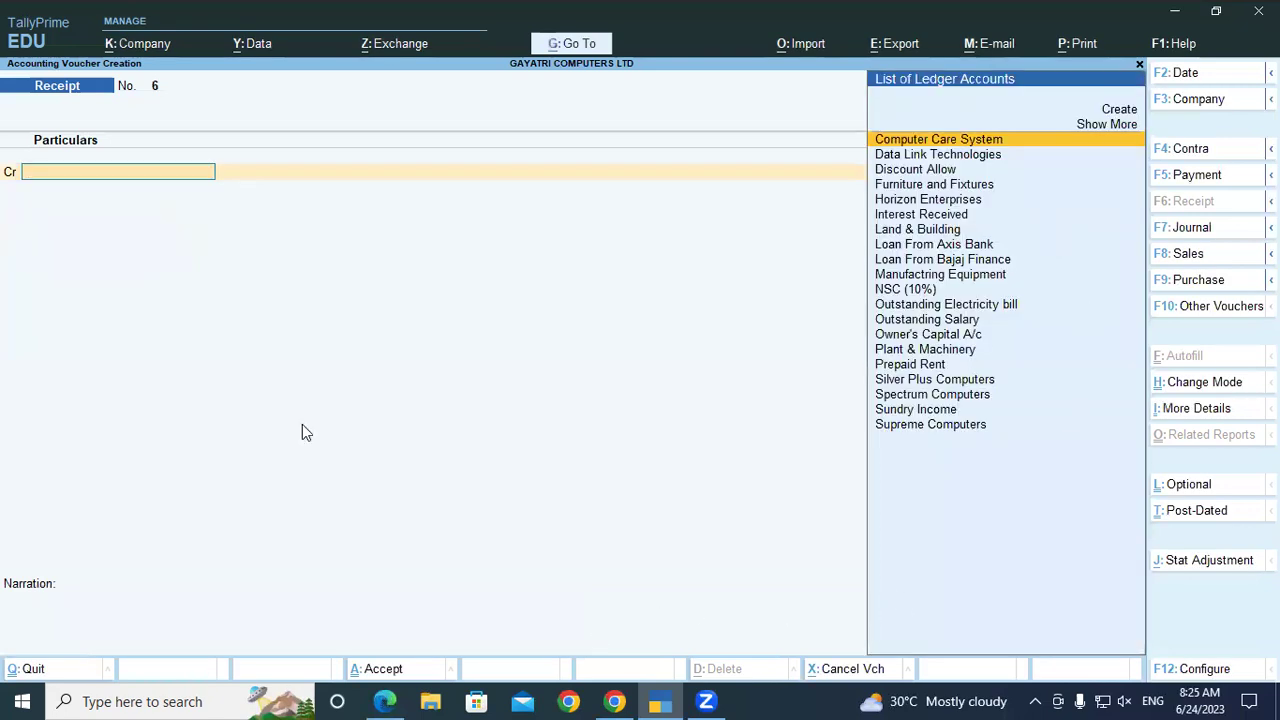
Switch to the PDF and read exercise 6, checking the party, bill number, cheque's bank and deposit account for the receipt
key(alt+Tab)
scroll(302, 424, down, 5)
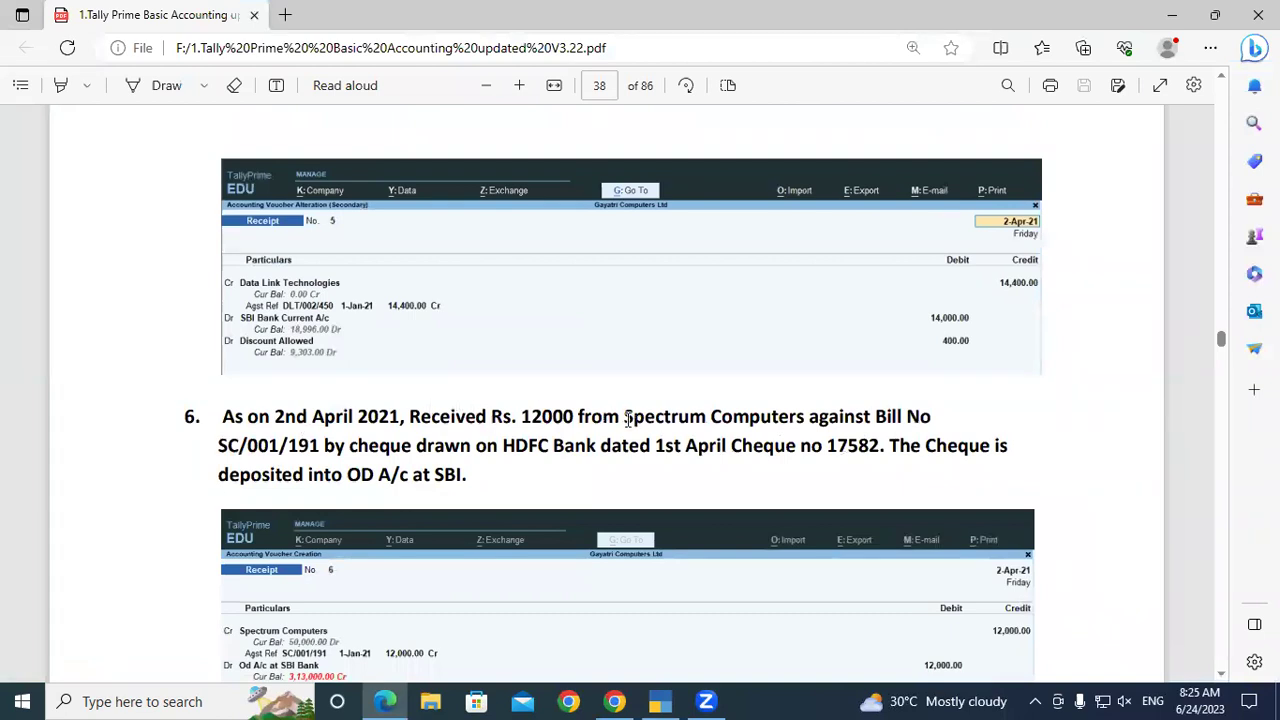
drag(625, 416, 790, 420)
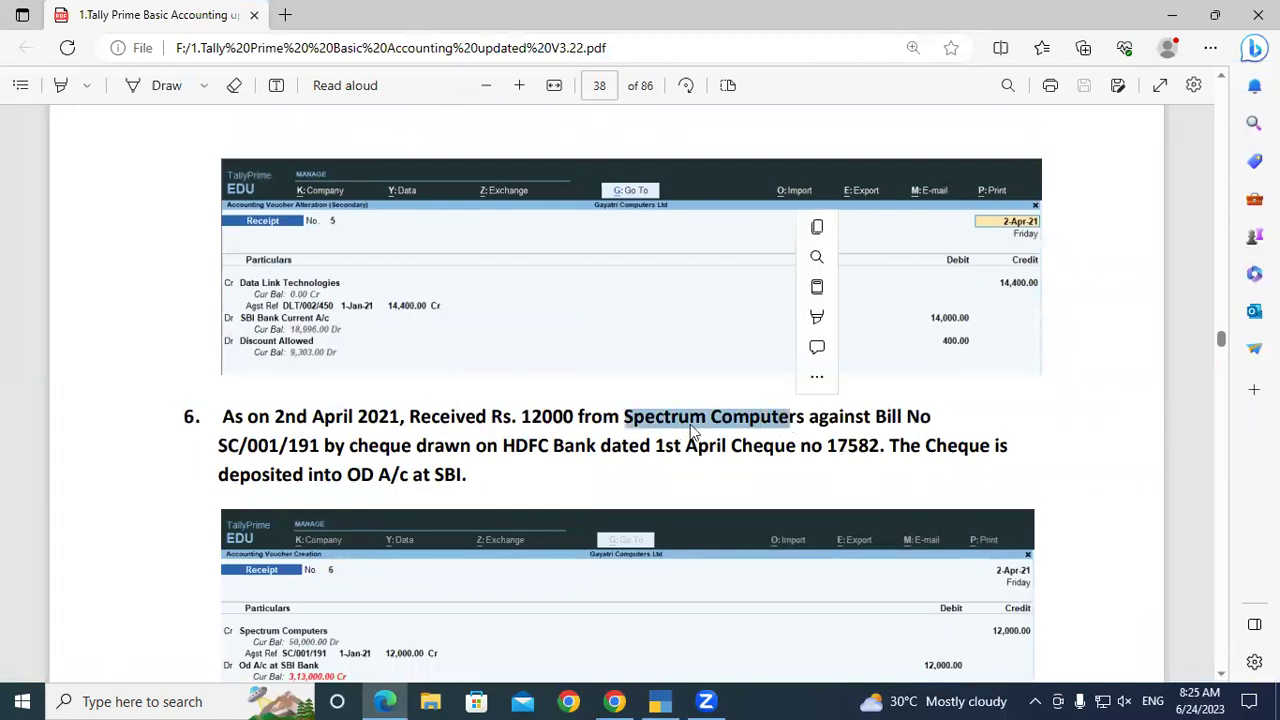
drag(319, 445, 237, 458)
drag(505, 449, 586, 455)
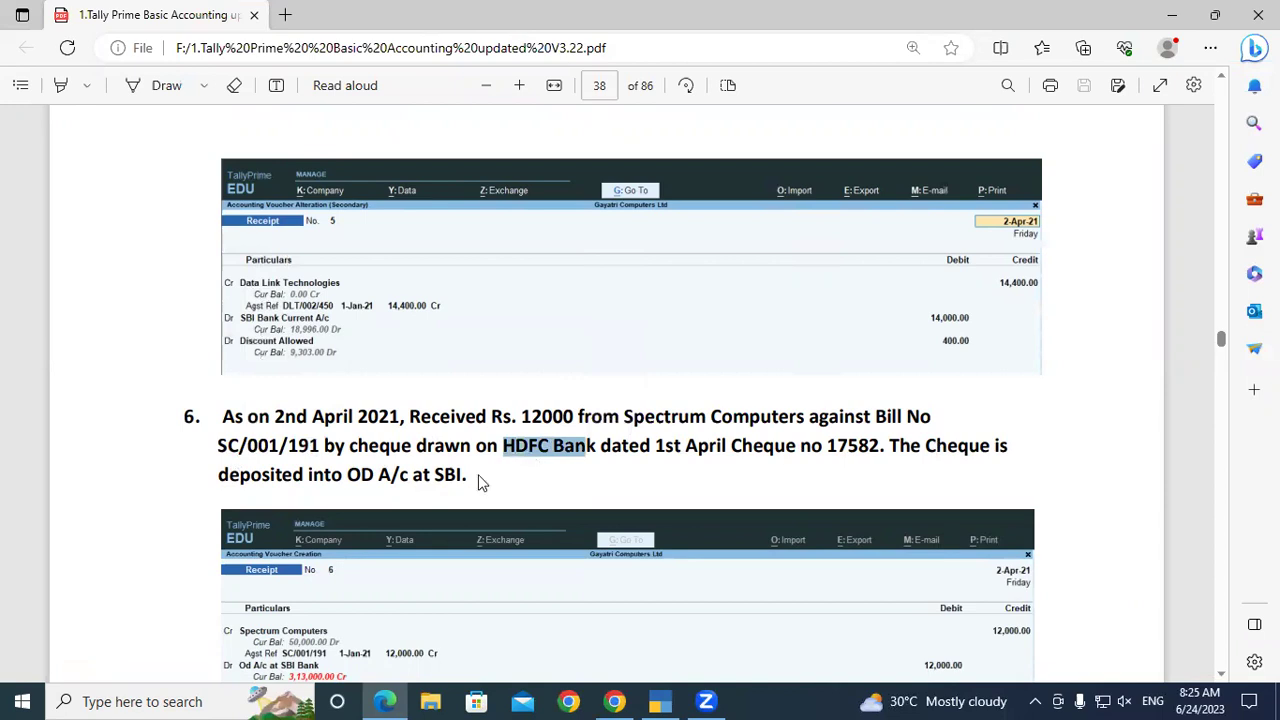
drag(348, 476, 480, 486)
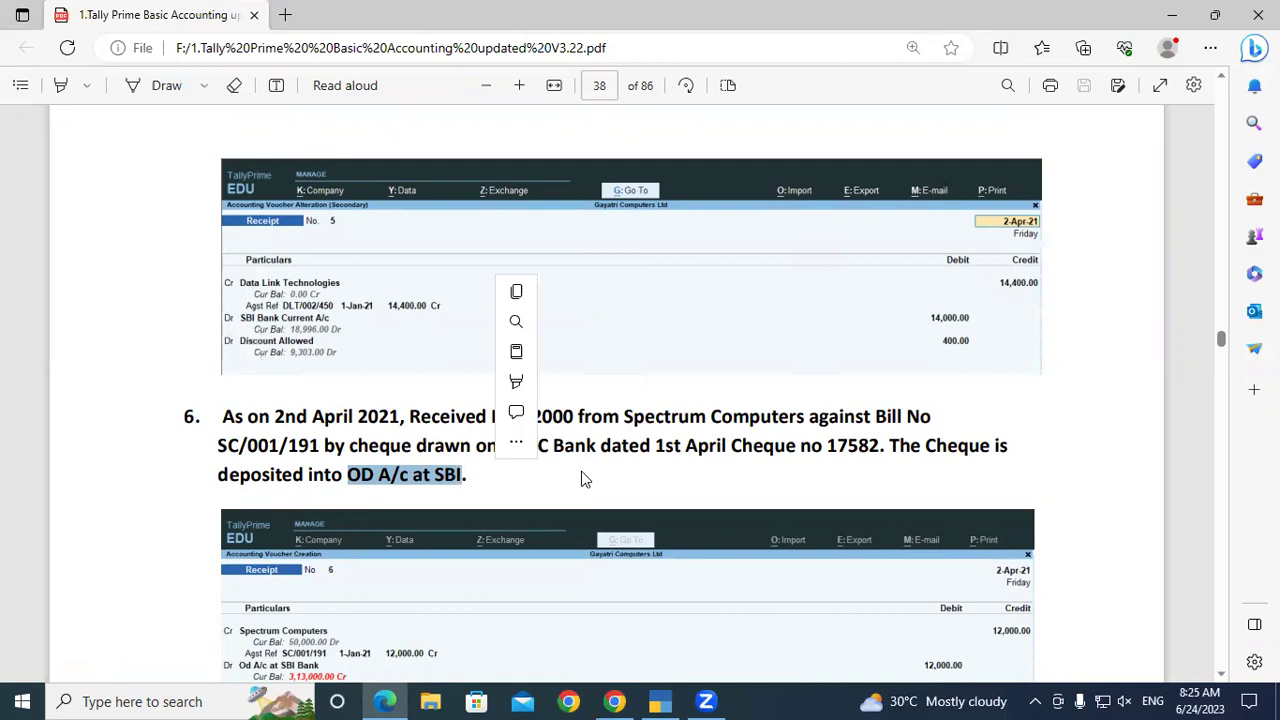
scroll(617, 477, down, 1)
scroll(617, 479, up, 1)
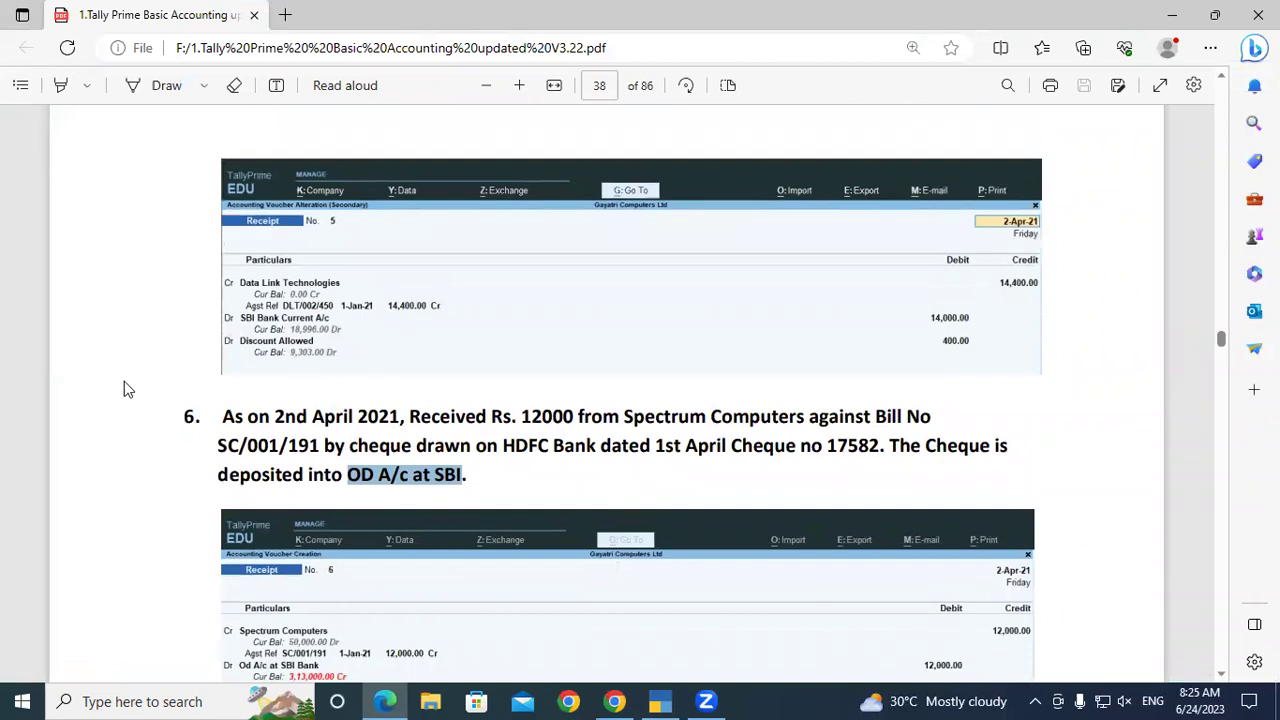
Return to TallyPrime and credit Spectrum Computers with 12,000.00 as Agst Ref against bill Sc/001/191 in the receipt voucher
click(657, 700)
text(Spe)
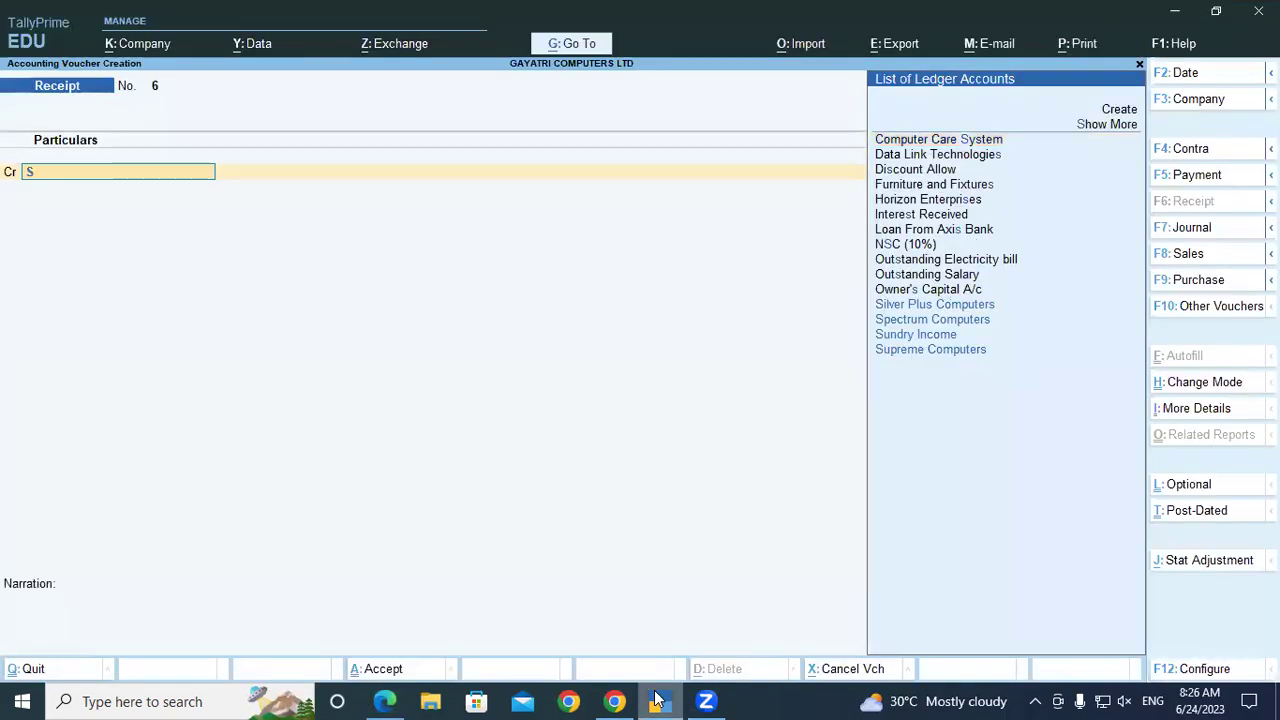
key(Return)
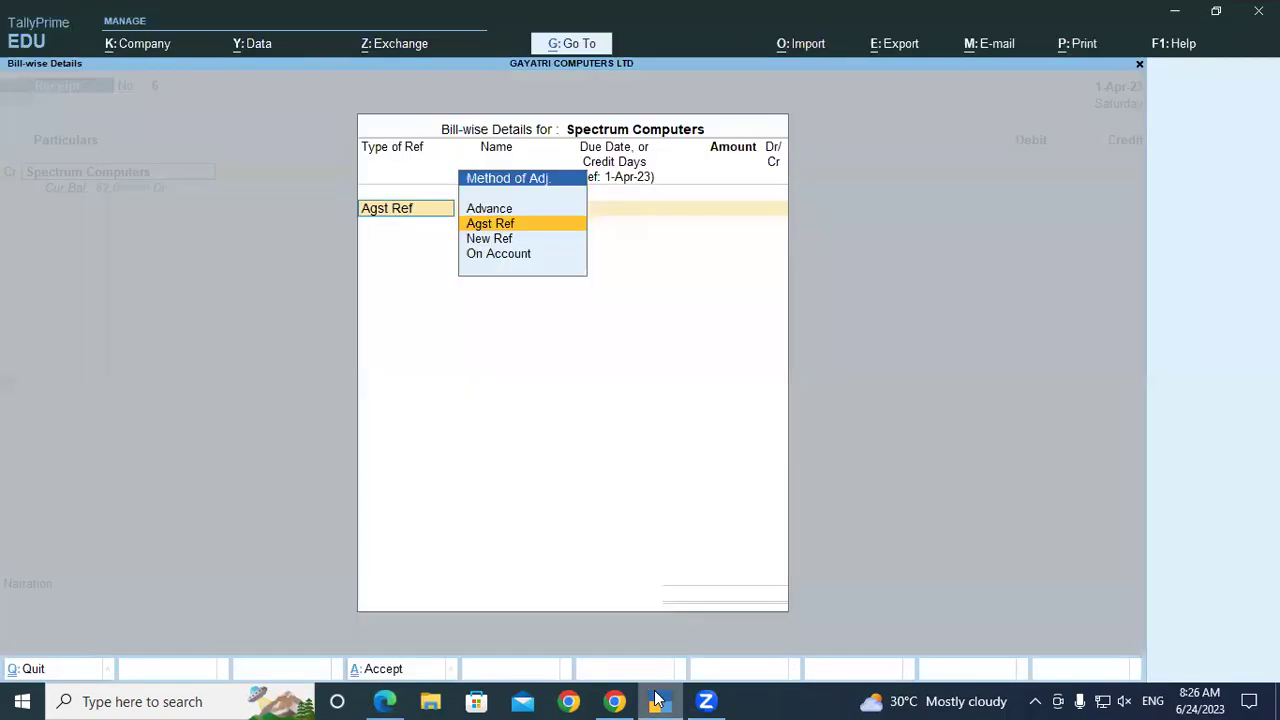
key(Return)
key(Return)
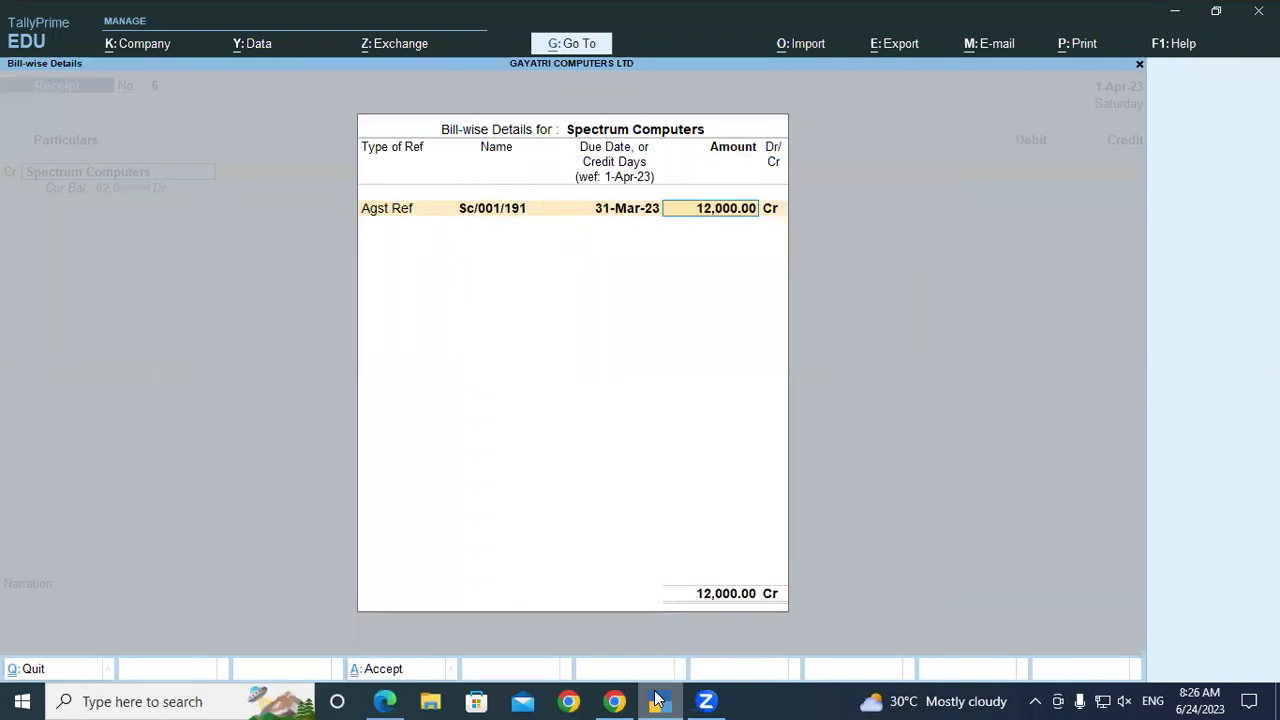
key(Return)
key(Return)
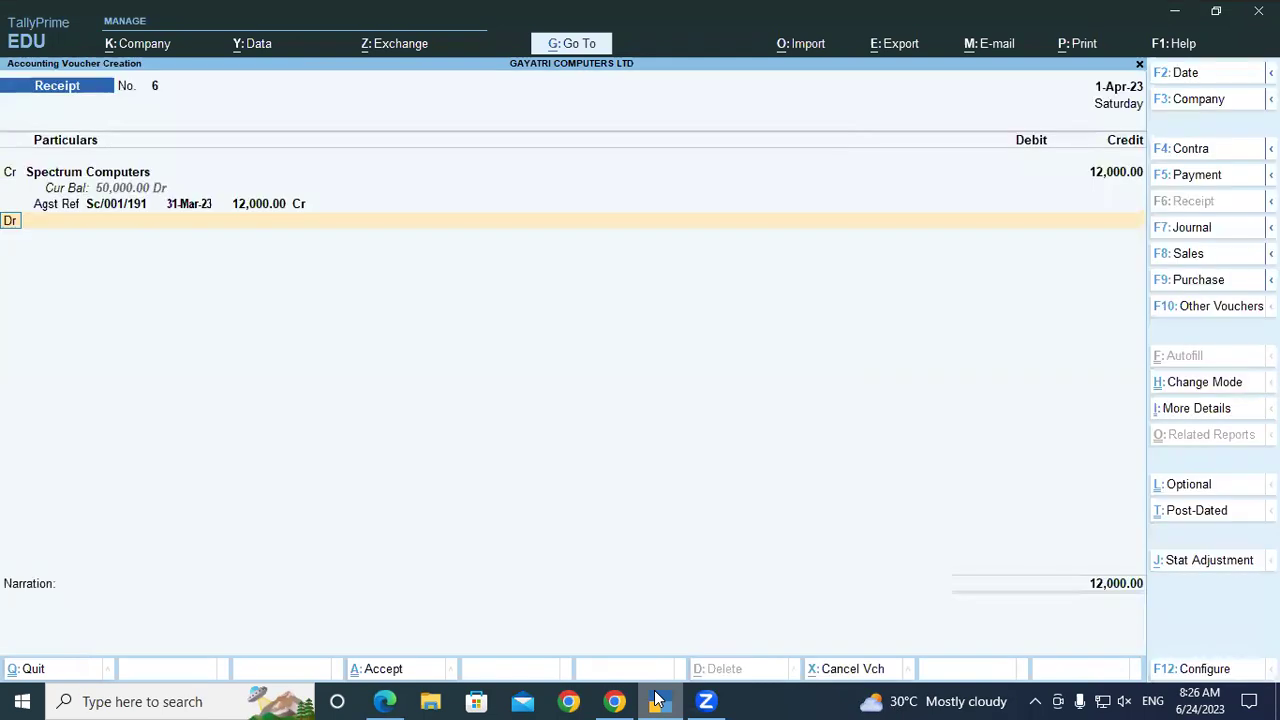
Debit OD A/C at SBI Bank with 12,000.00 and allocate the amount as a Cheque/DD transaction
key(Return)
text(Sbi)
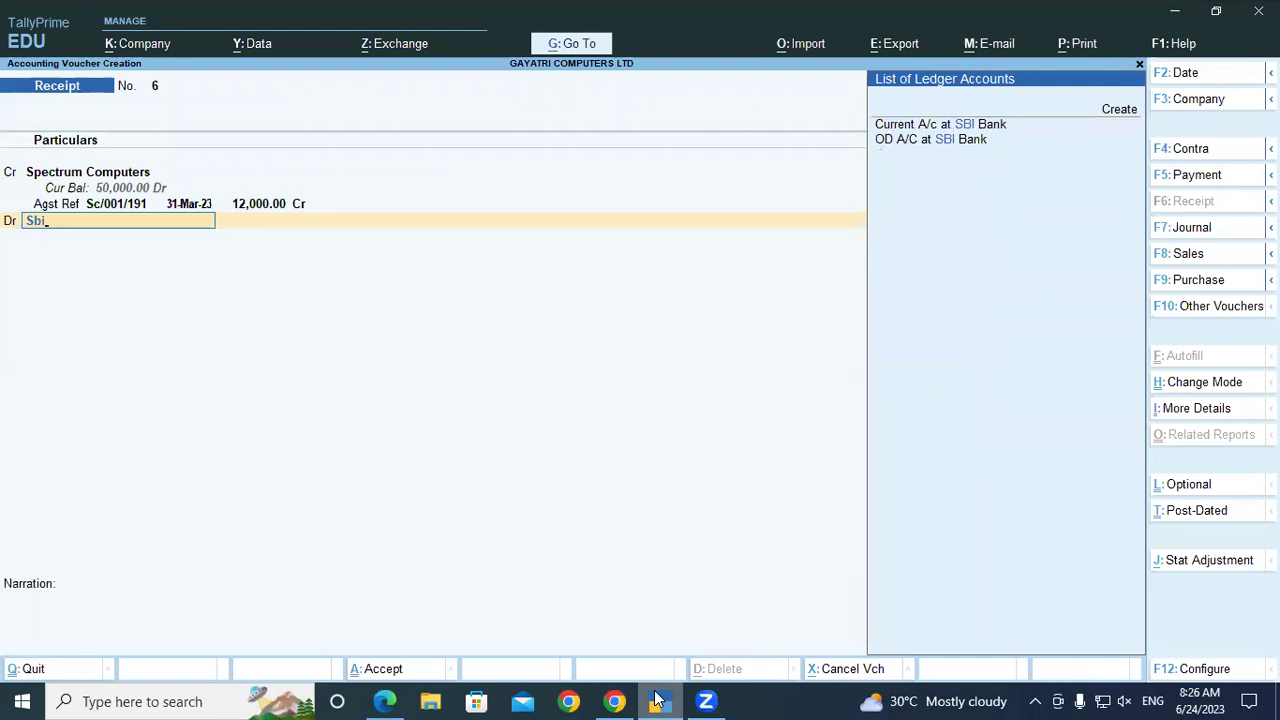
key(Down)
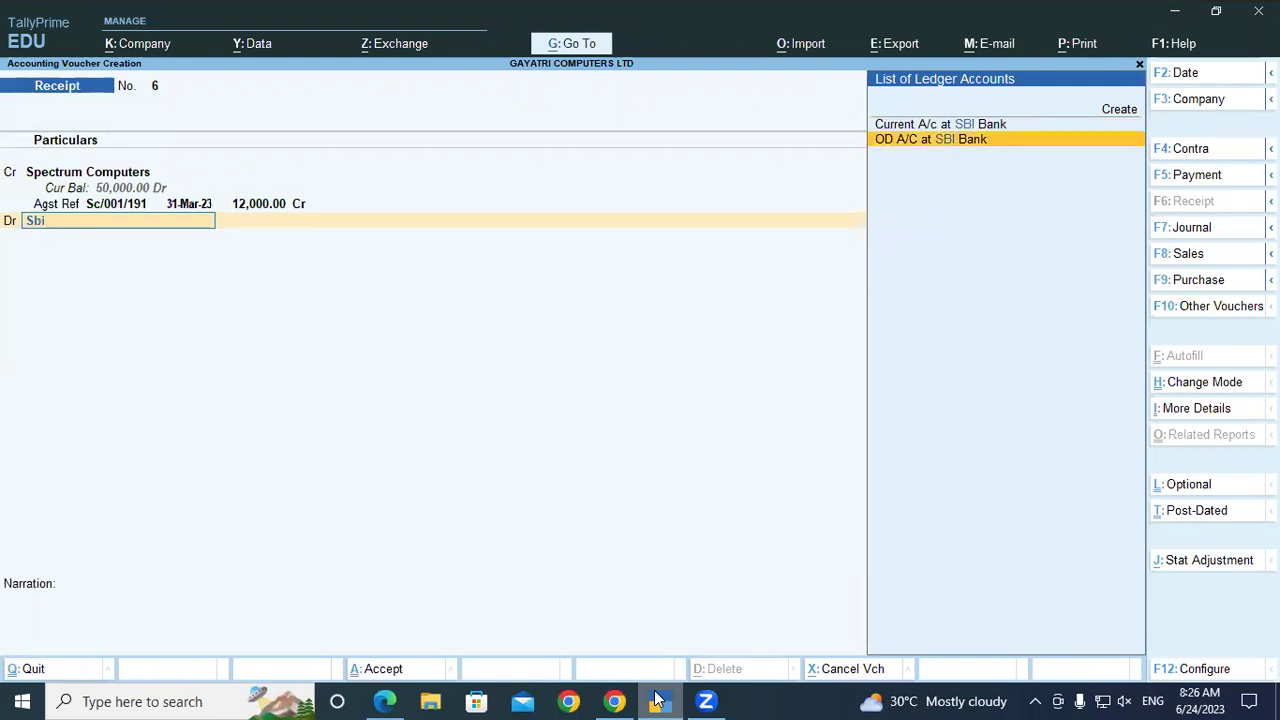
key(Return)
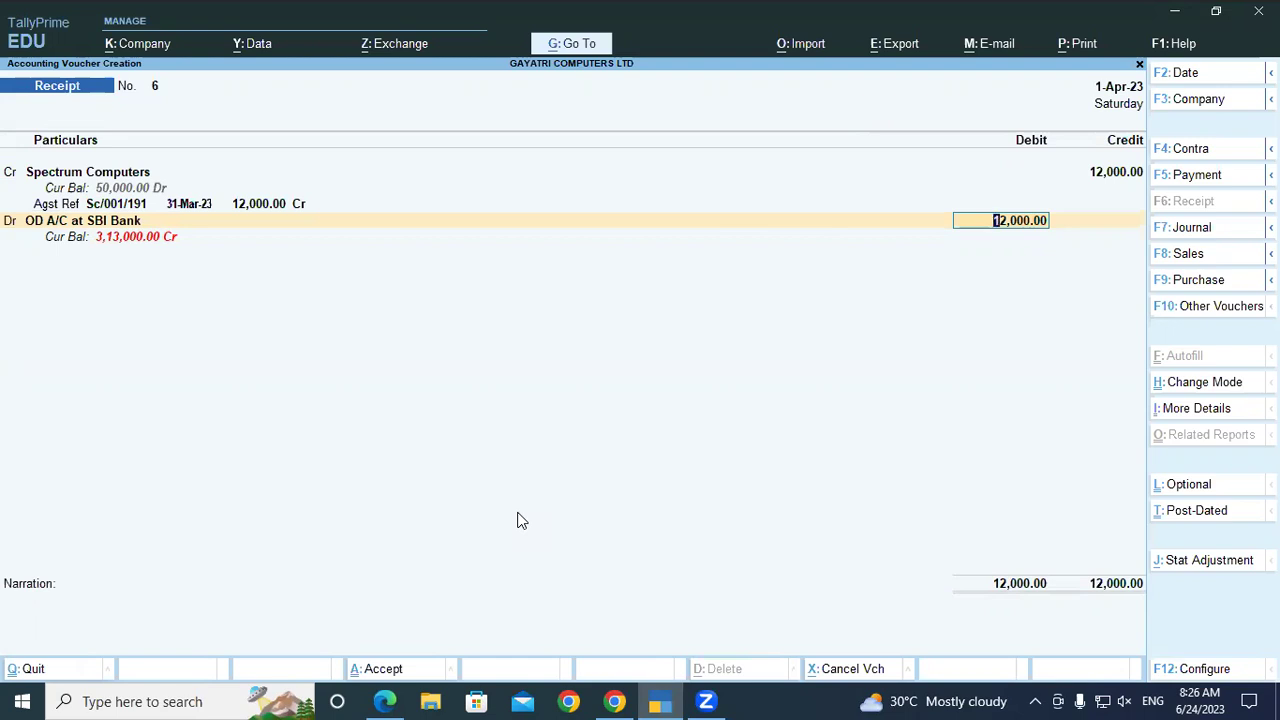
key(Return)
key(Return)
key(Return)
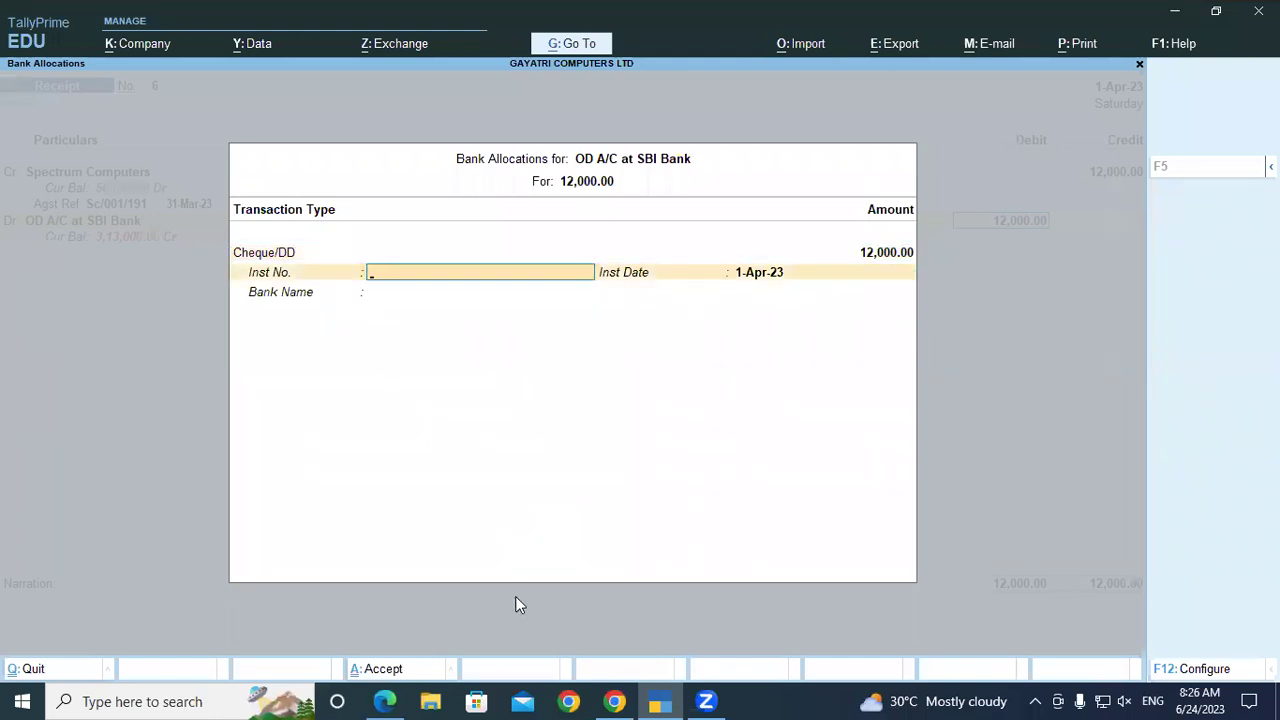
Check the cheque number in the PDF exercise and enter instrument number 17582 dated 1-Apr-23 in the bank allocation
click(384, 701)
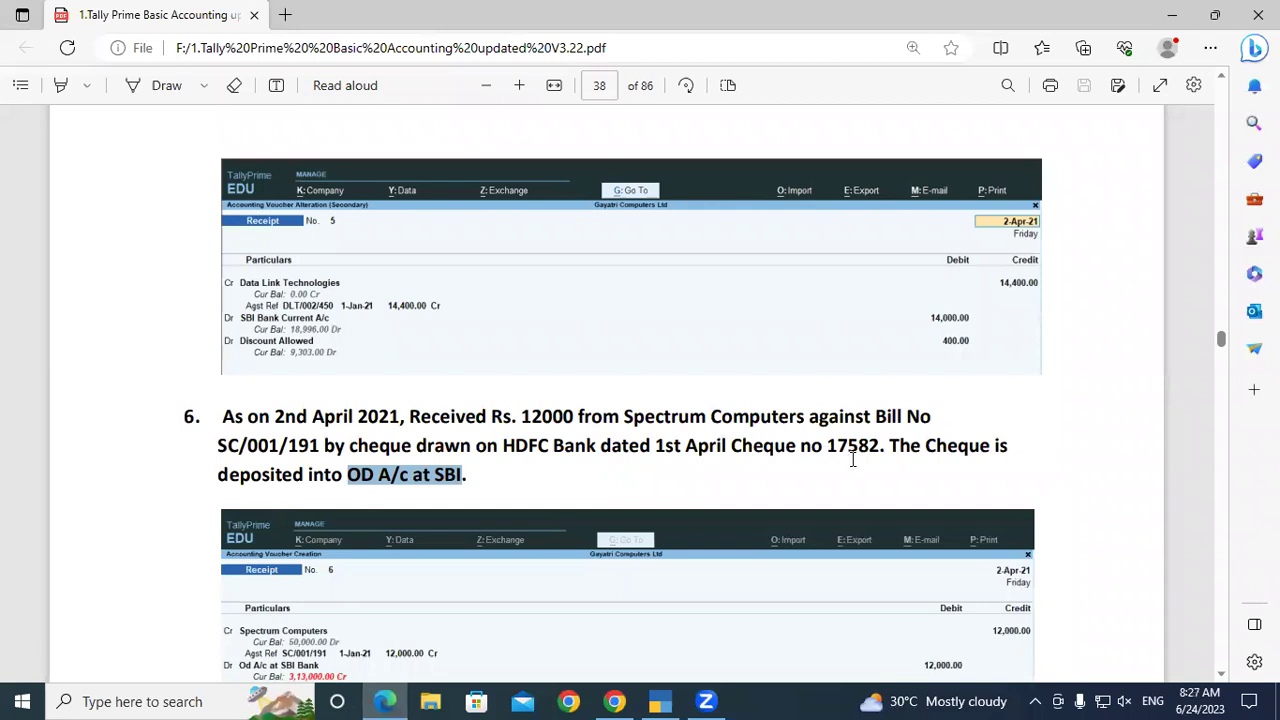
click(374, 700)
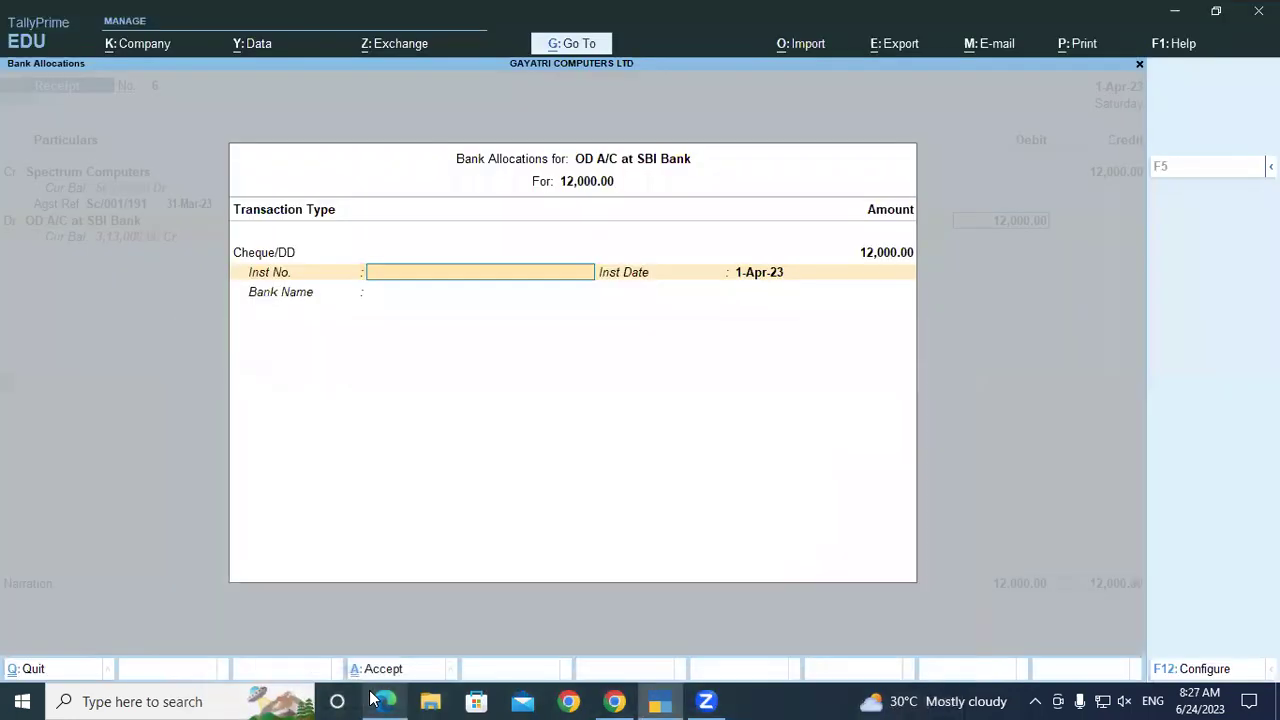
text(17582)
key(Return)
key(Return)
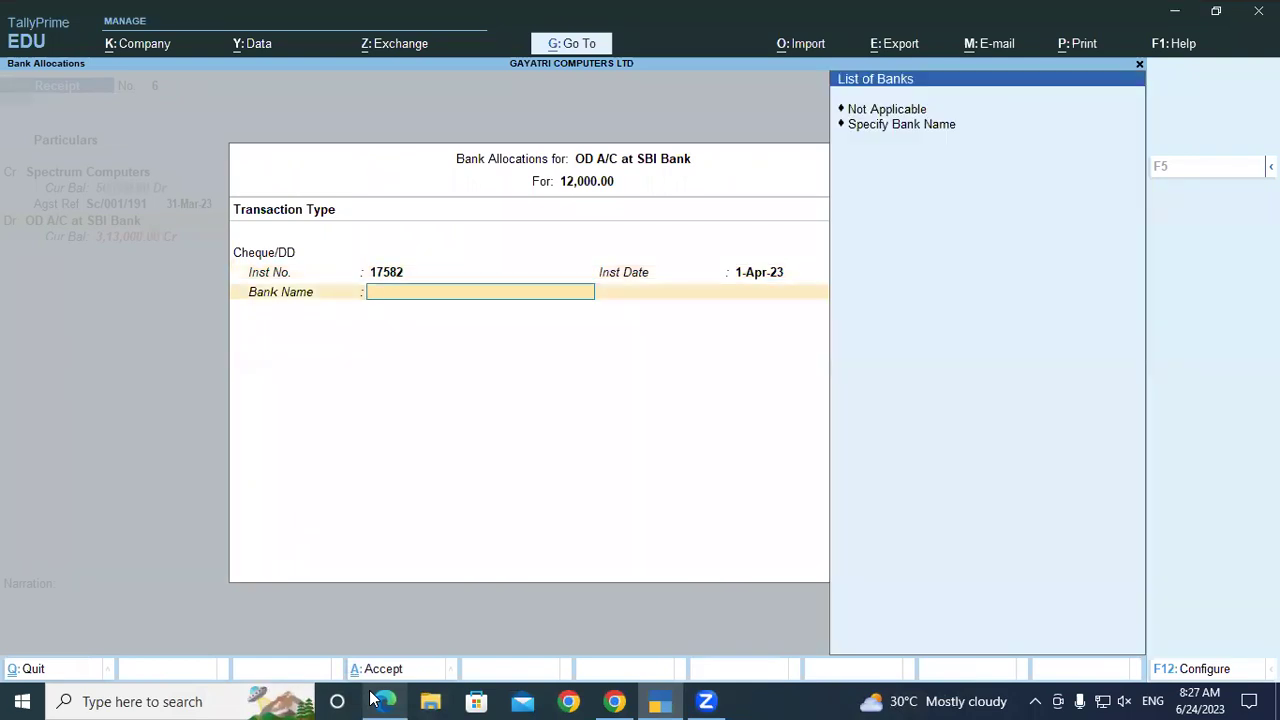
Specify HDFC as the cheque's bank name and save the Spectrum Computers receipt voucher without a narration
key(Down)
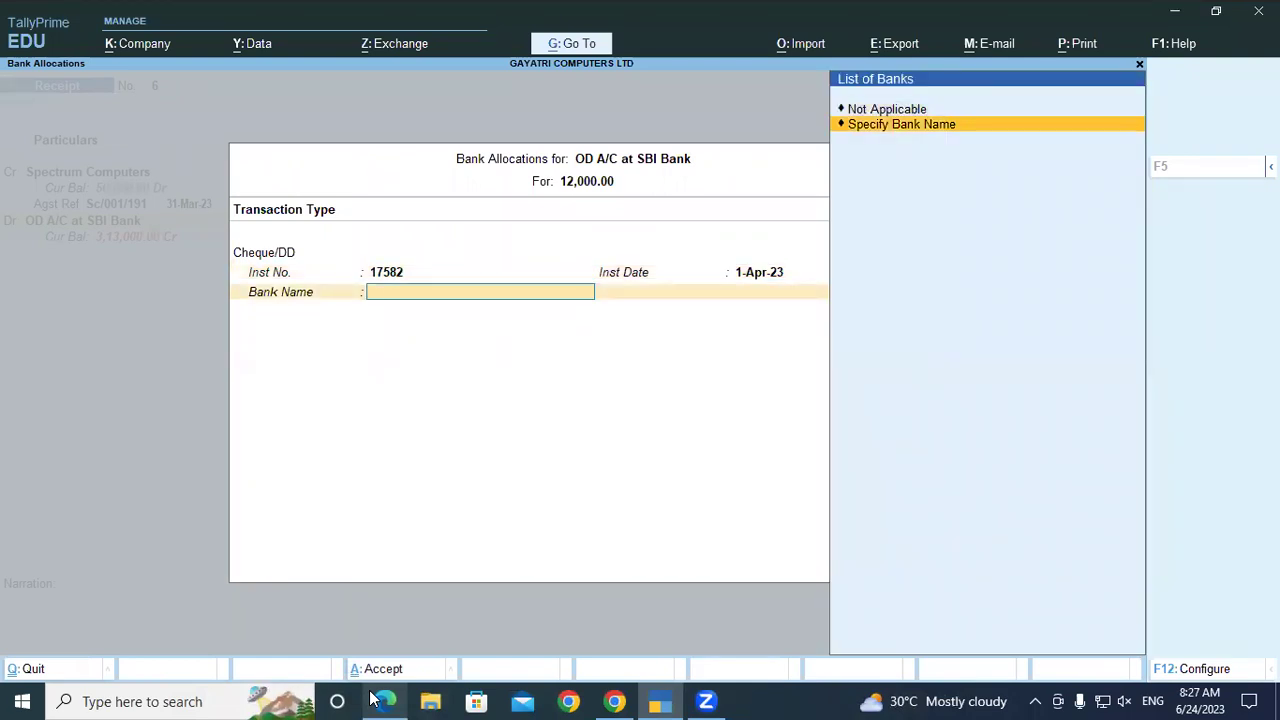
key(Return)
text(HDFC)
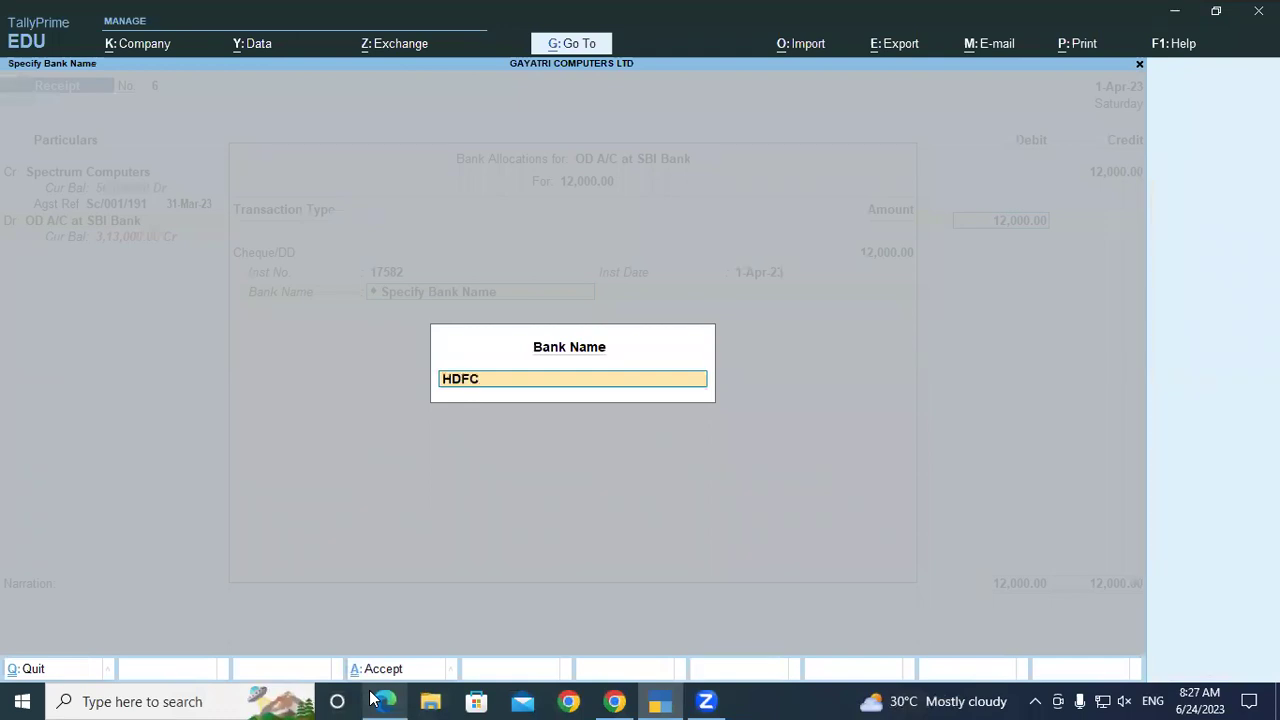
key(Return)
key(Return)
key(Return)
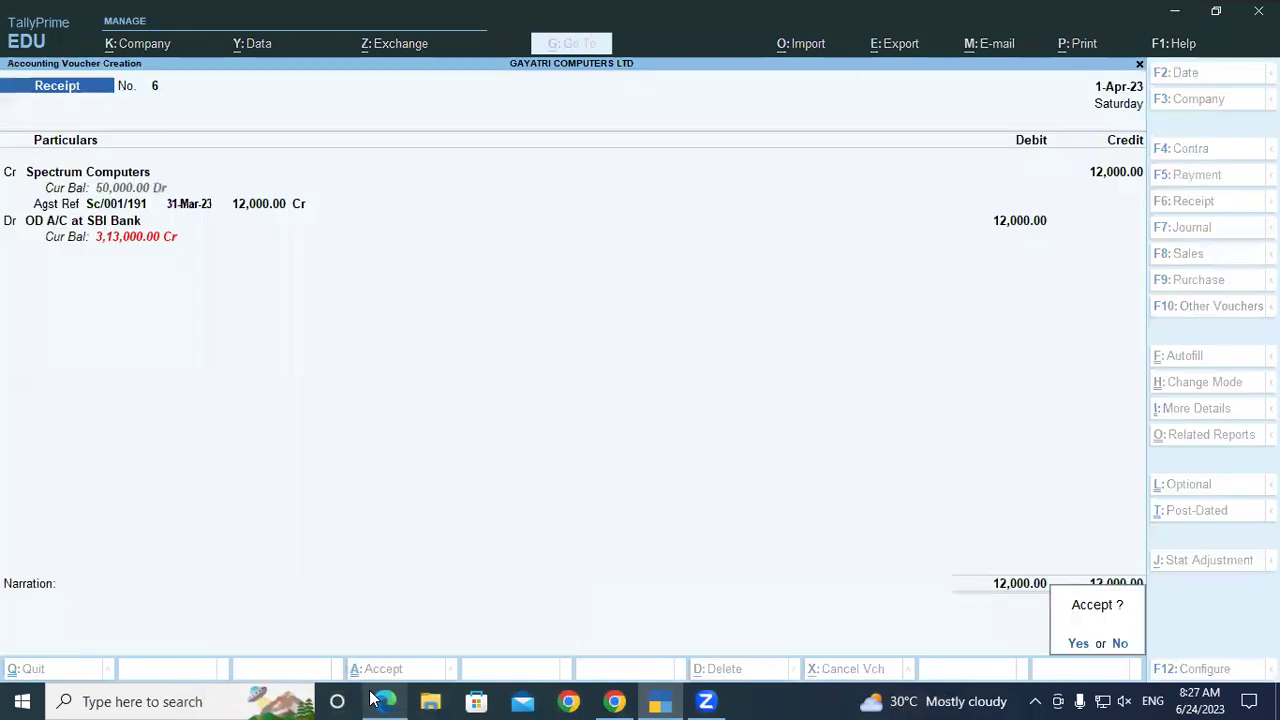
key(Return)
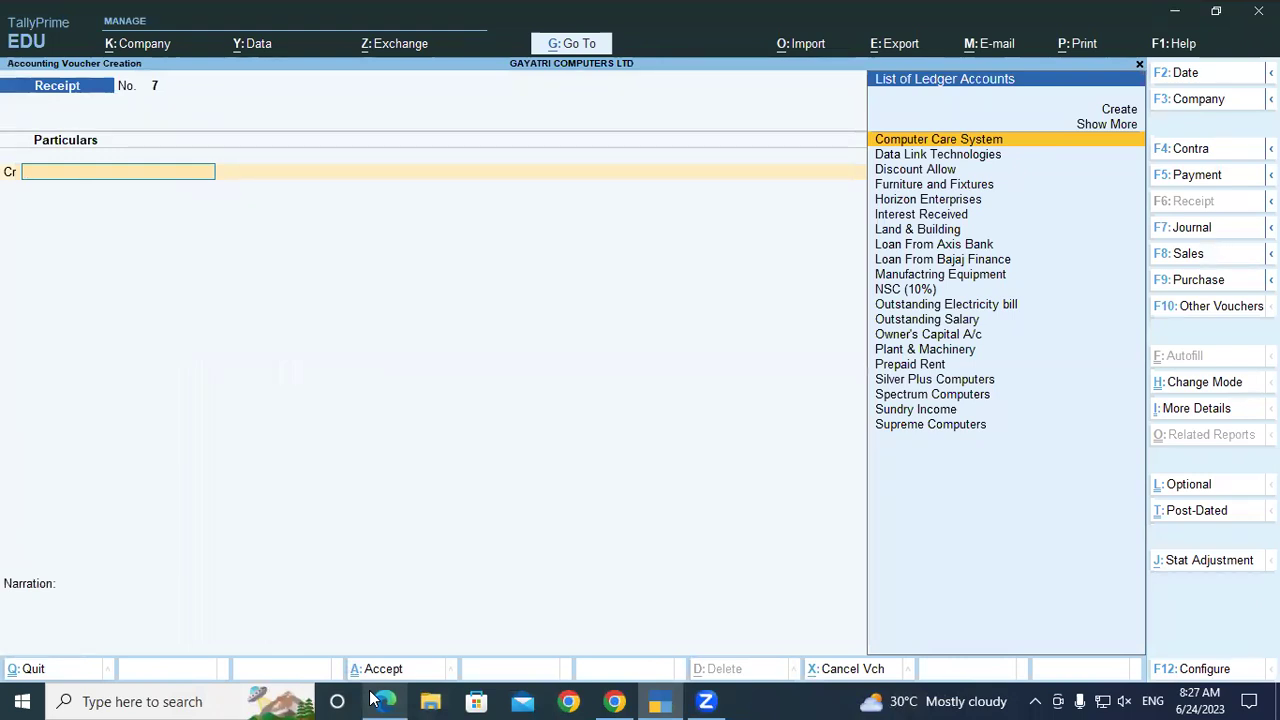
Switch to the PDF and read exercise 7 on the cash receipt from Supreme Computers
click(380, 701)
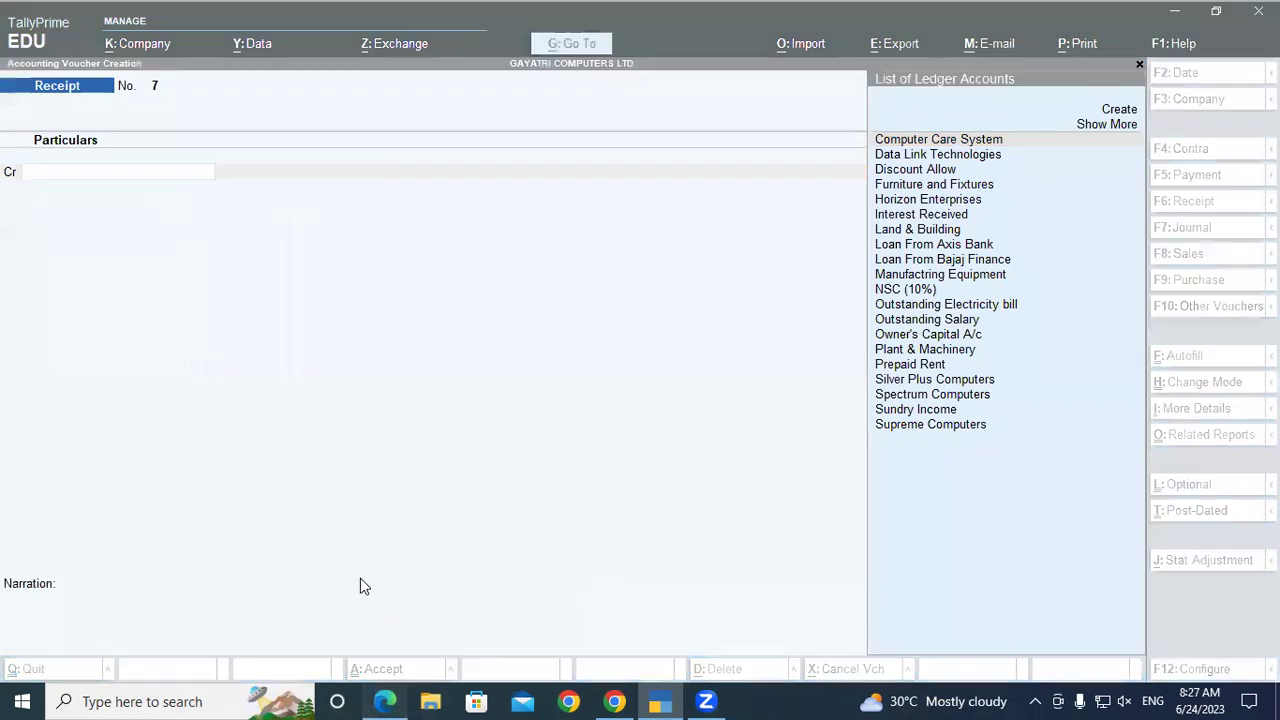
scroll(375, 527, down, 6)
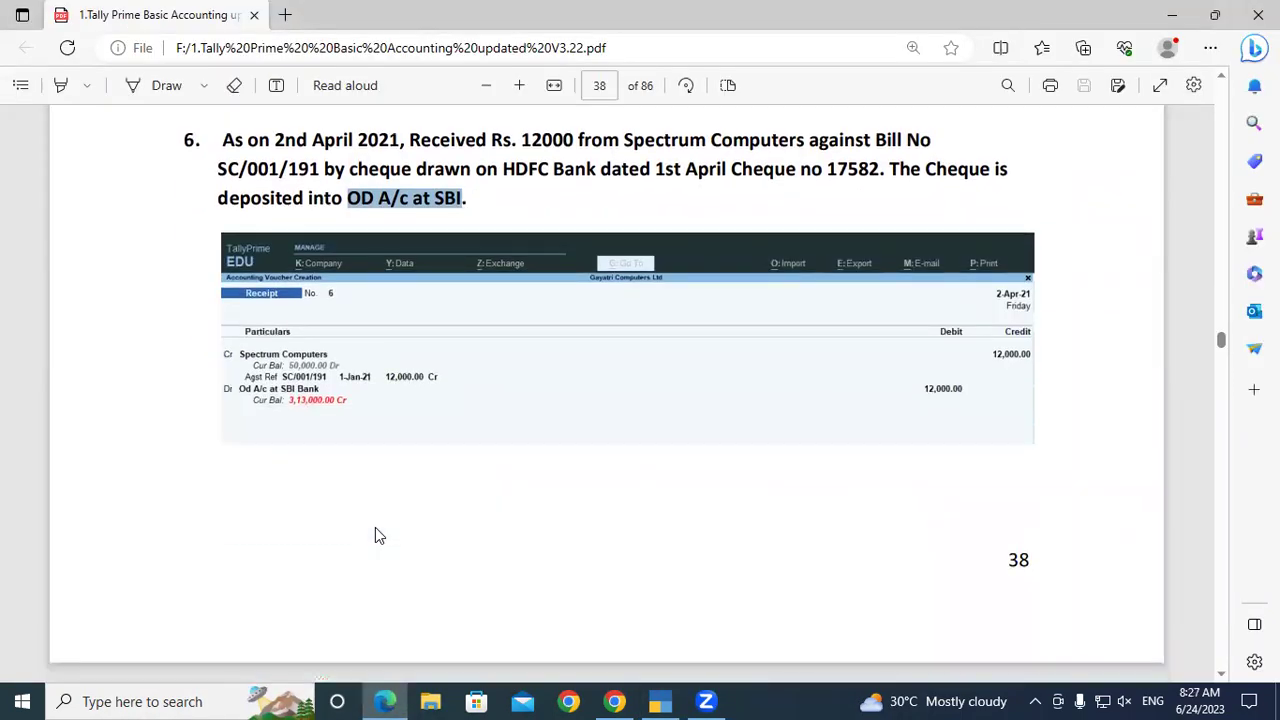
scroll(375, 527, down, 1)
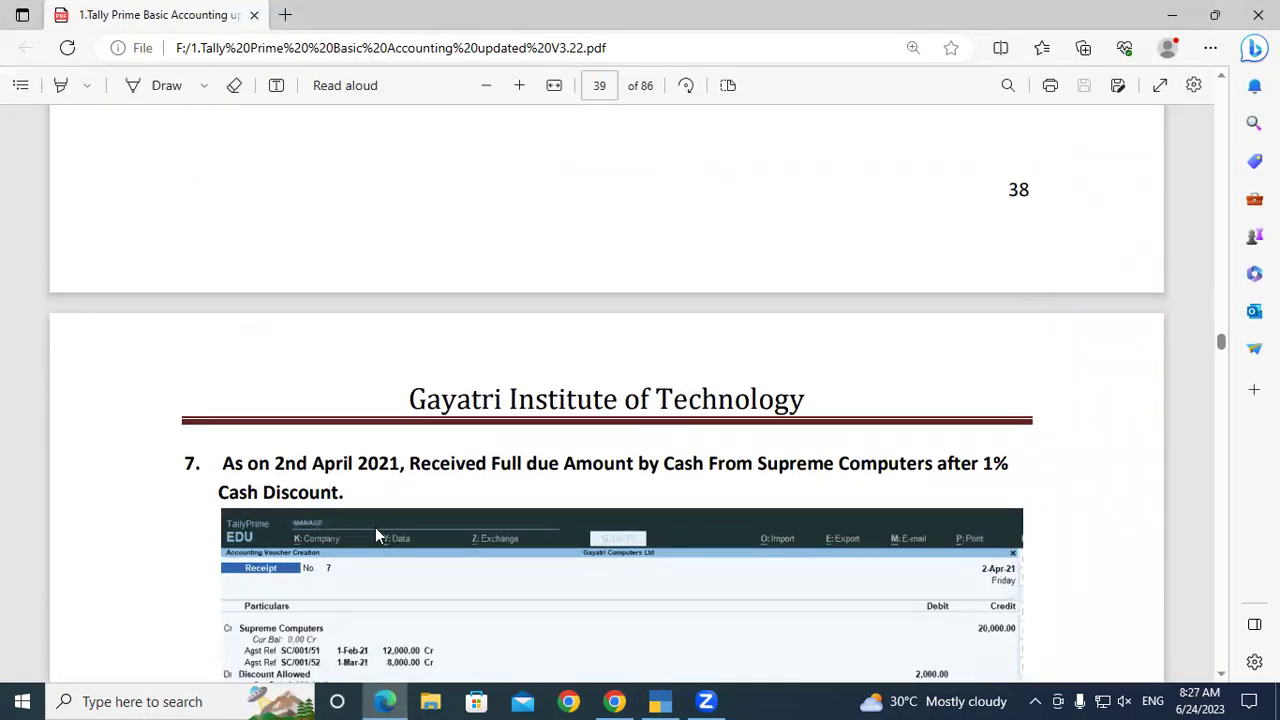
scroll(375, 536, down, 1)
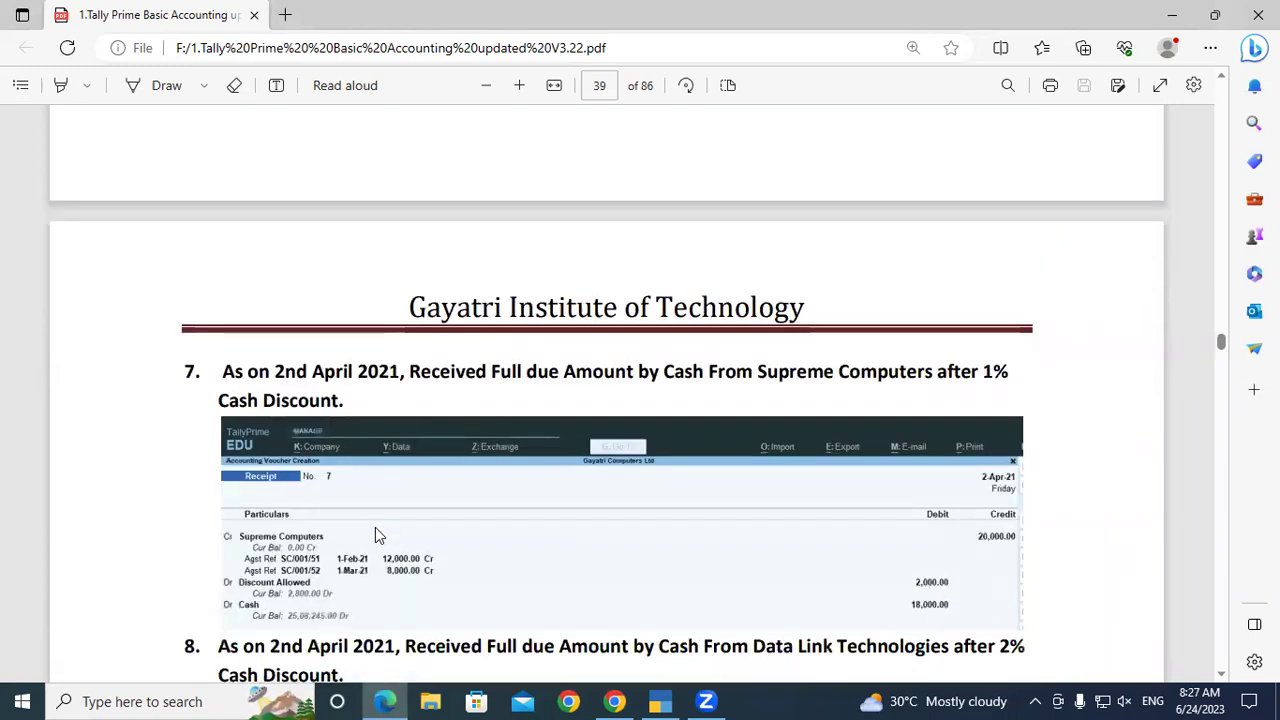